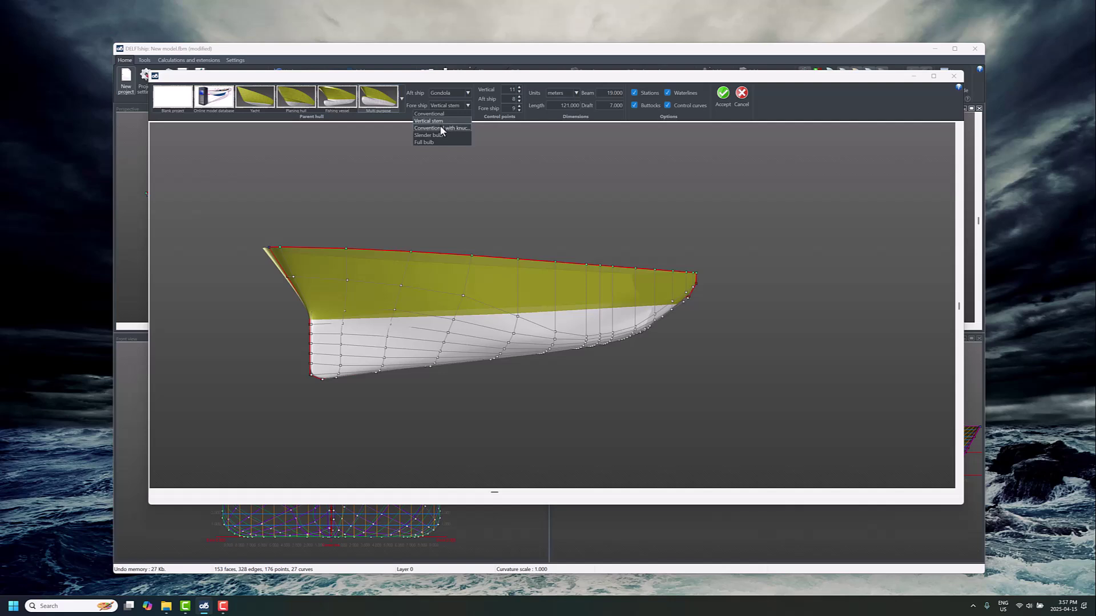
Step: Choose the Slender bulb fore ship for the 121 m parent hull and generate the hull model
click(441, 128)
click(438, 136)
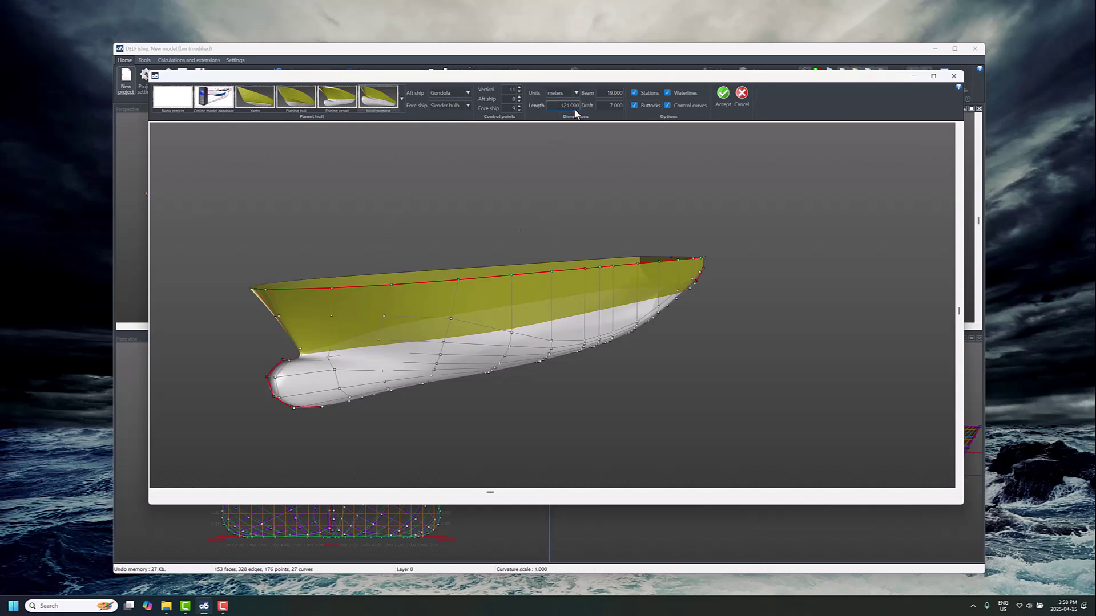
click(723, 93)
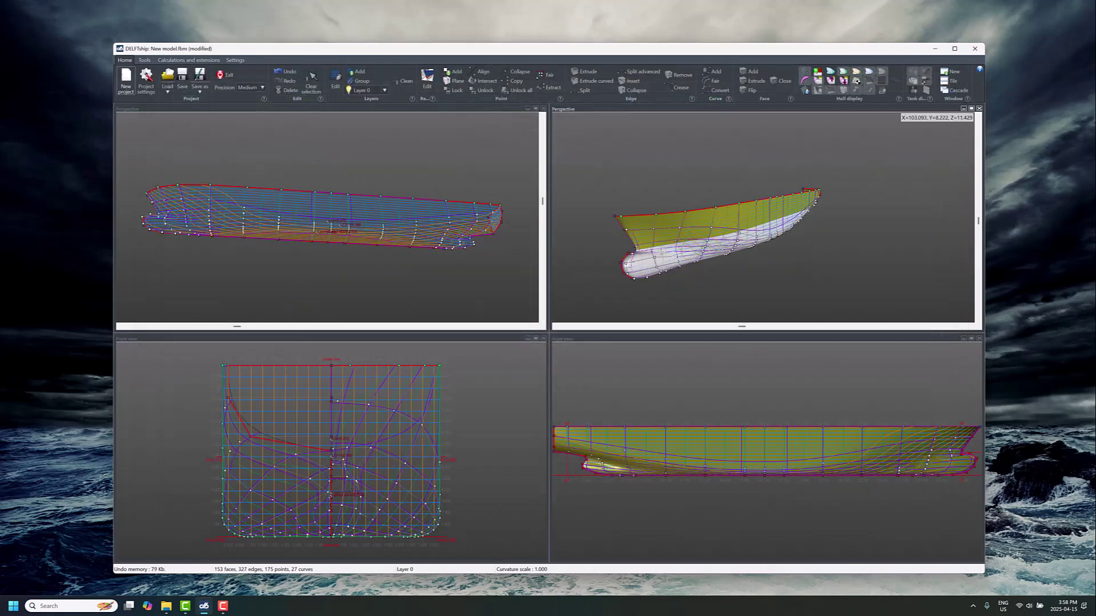
Step: Inspect the generated hull from several angles, with both mirrored sides shown and again with only one side
right_drag(810, 251, 867, 204)
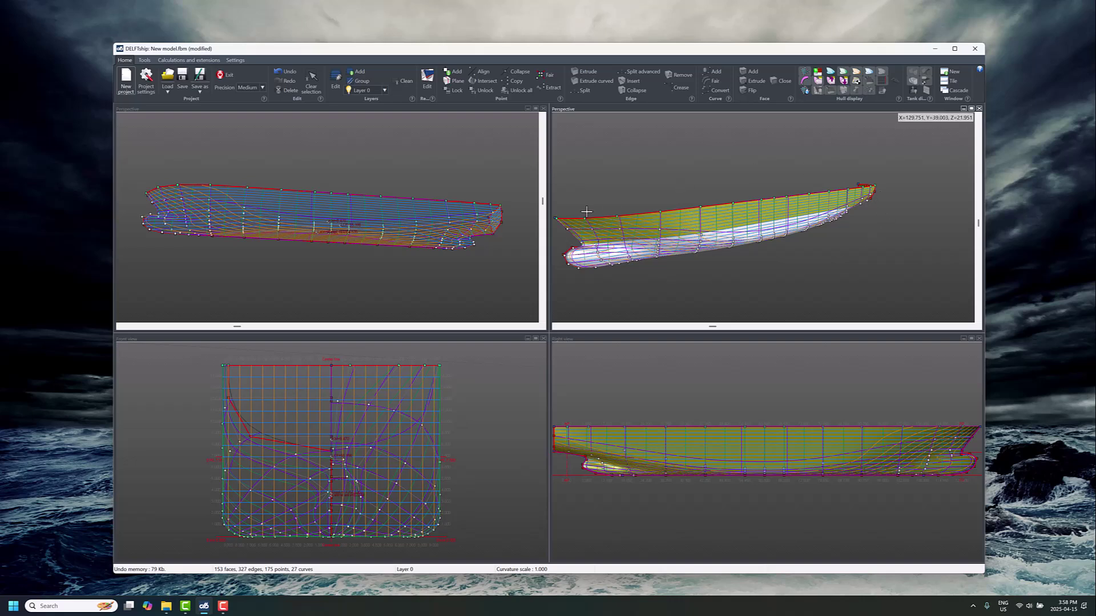
right_drag(702, 210, 765, 135)
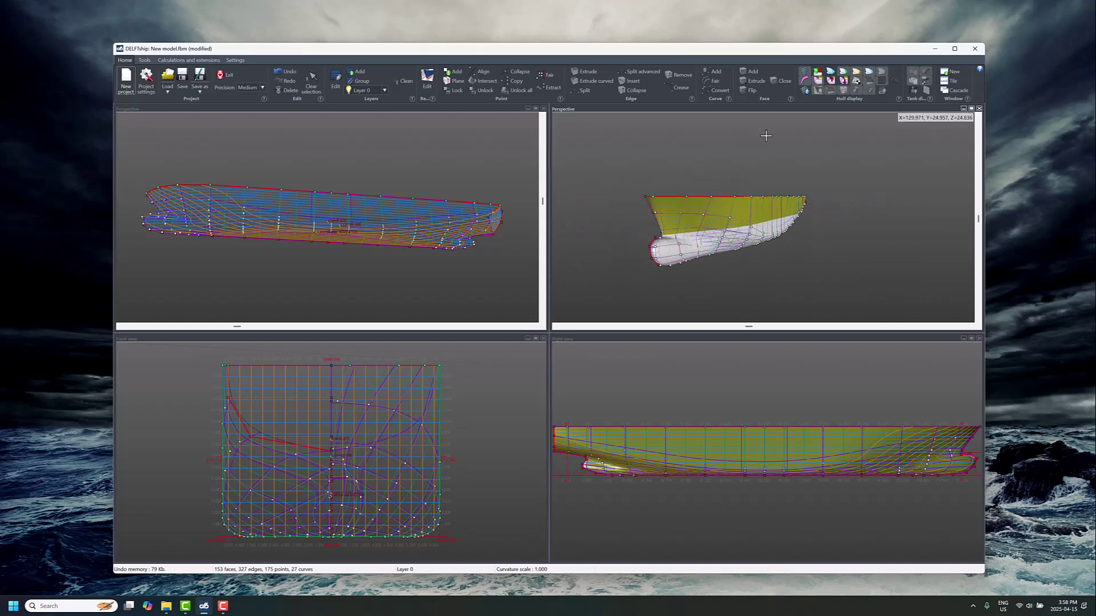
middle_drag(763, 154, 822, 160)
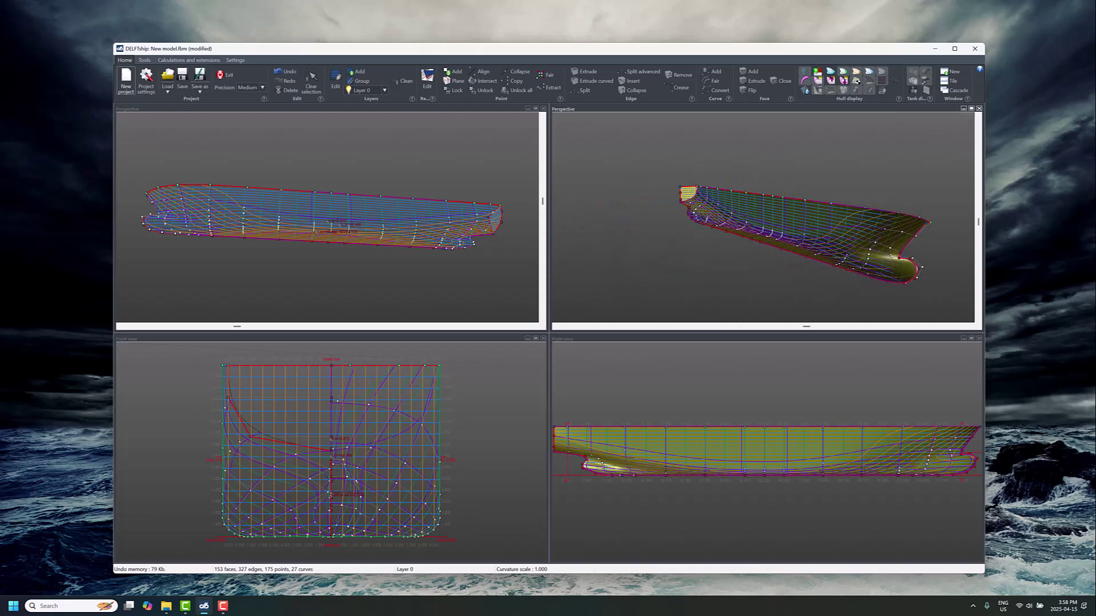
click(818, 75)
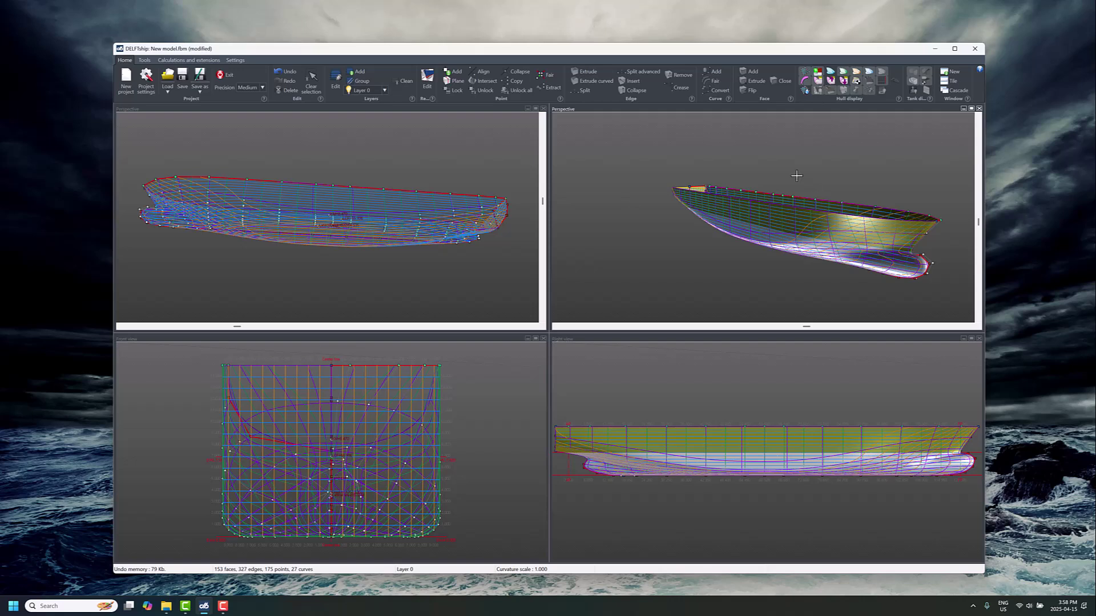
right_drag(797, 177, 899, 117)
middle_drag(800, 142, 791, 141)
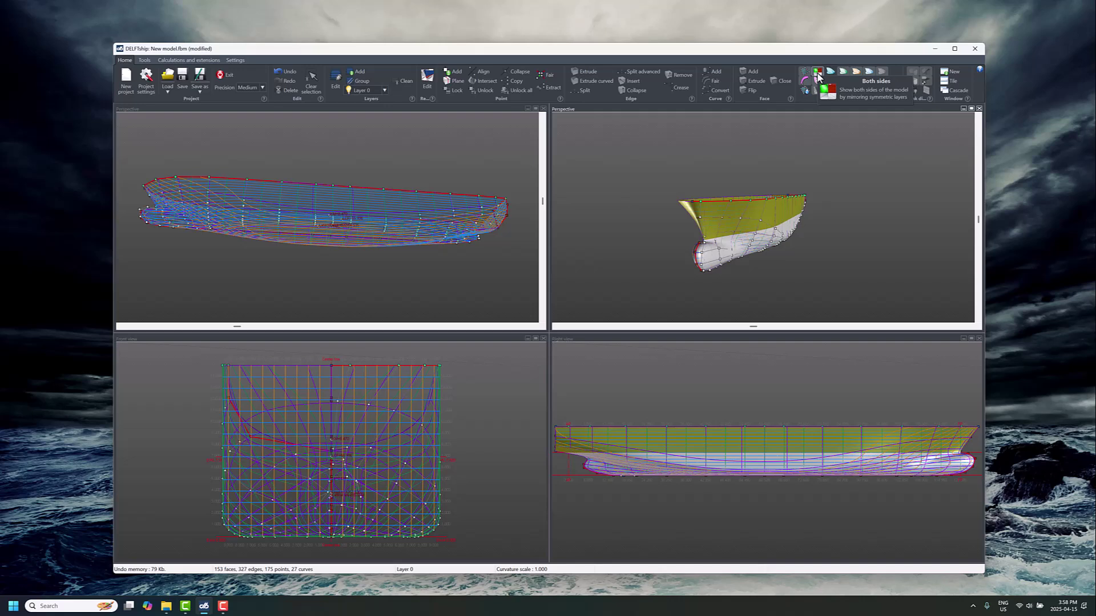
click(818, 74)
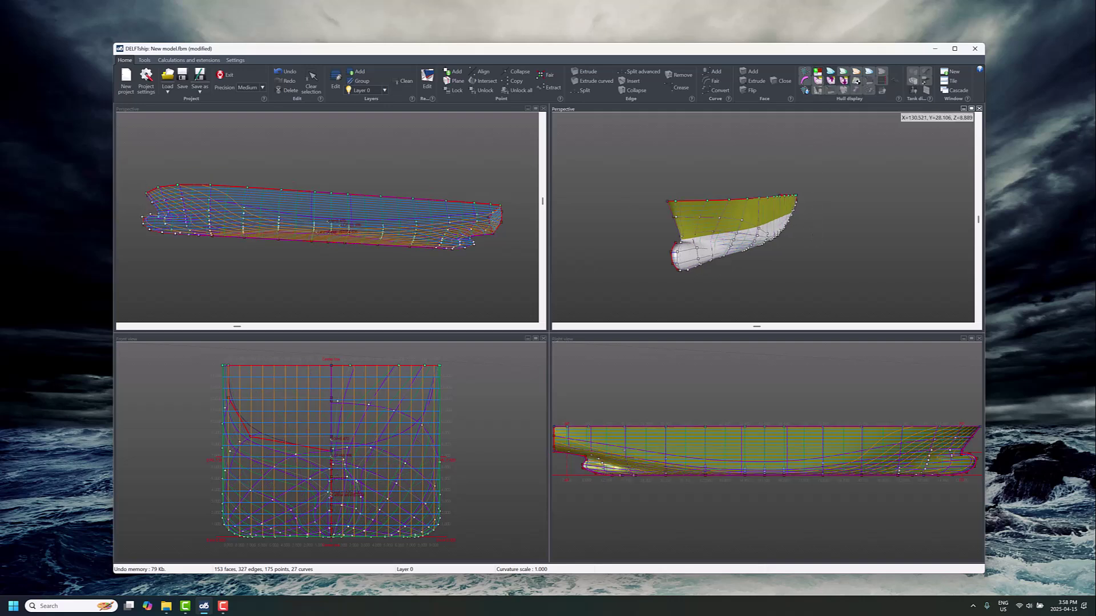
middle_drag(812, 235, 856, 186)
middle_drag(743, 188, 717, 172)
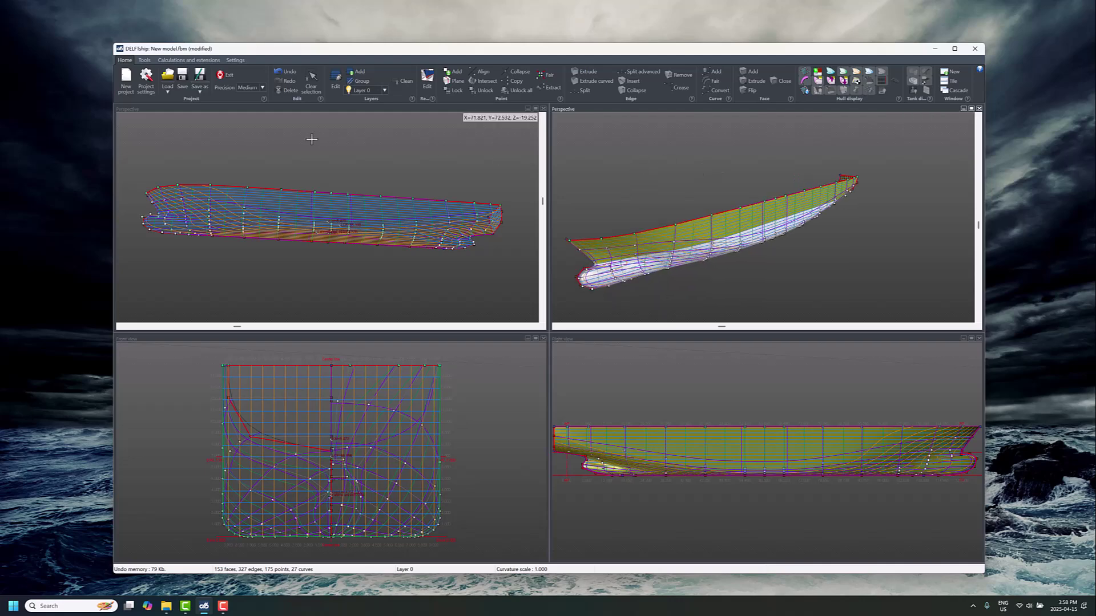
middle_drag(635, 171, 649, 171)
middle_drag(740, 171, 714, 168)
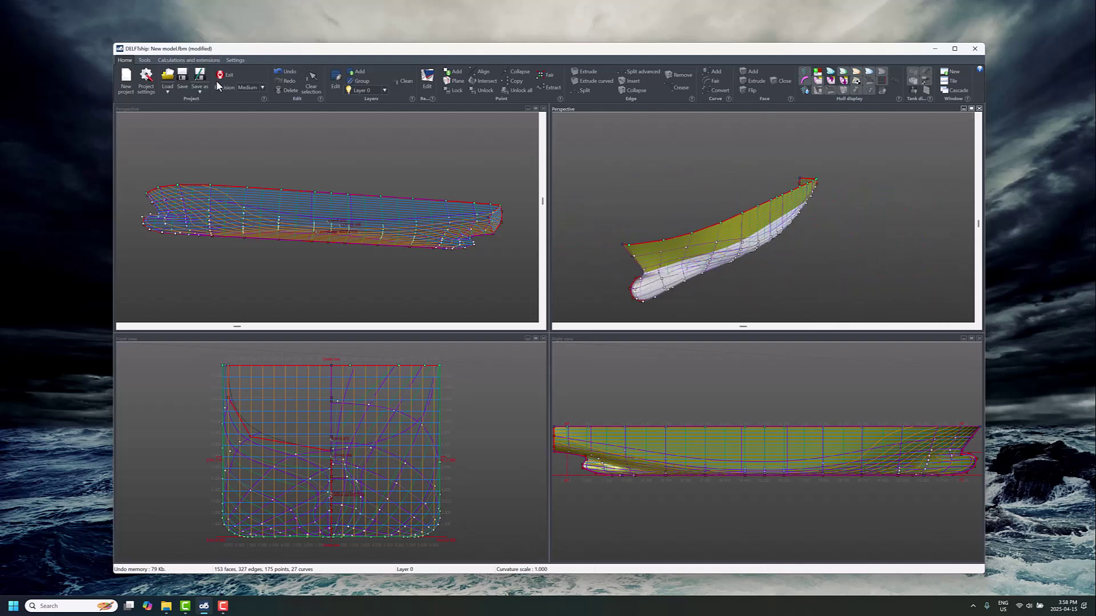
Step: Start a Wavefront OBJ export of the hull and create a desktop folder named "multipurpose vessel" as its location
click(204, 93)
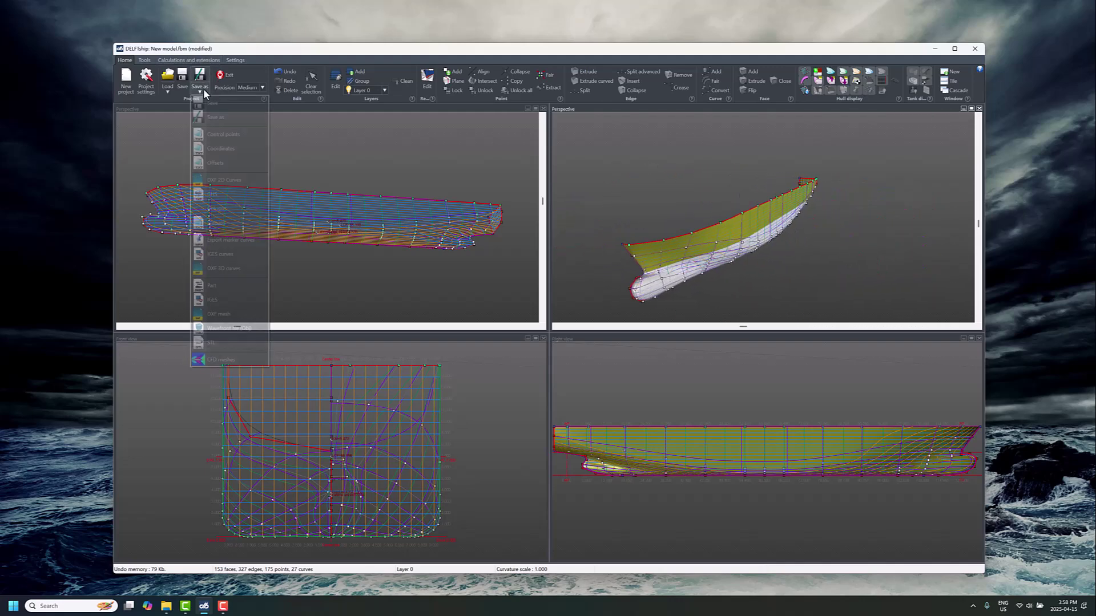
click(227, 329)
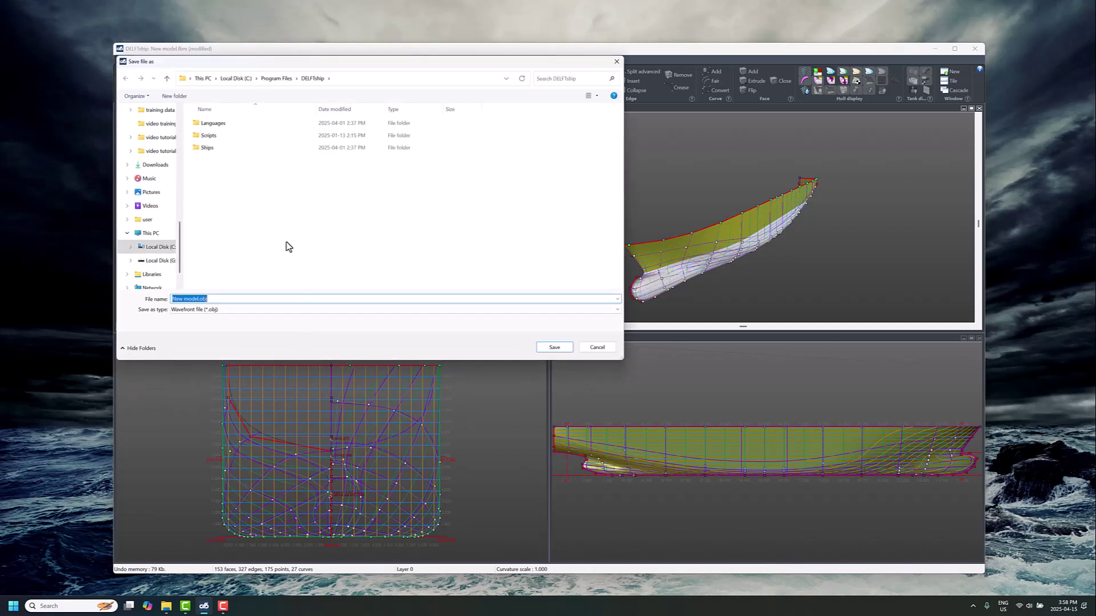
scroll(170, 126, up, 1)
scroll(170, 125, up, 3)
click(150, 113)
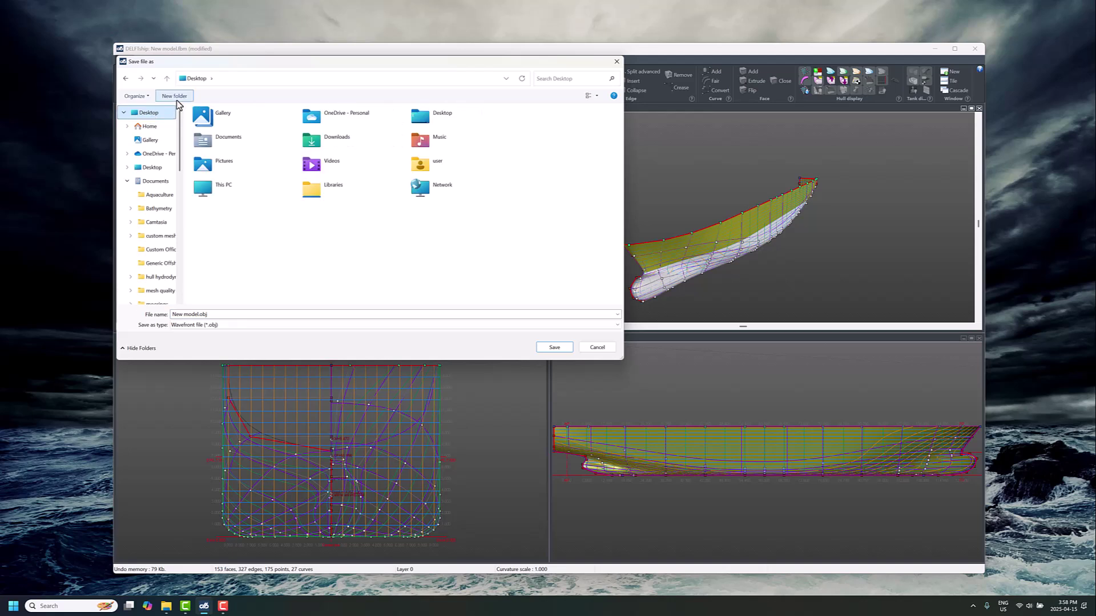
click(175, 95)
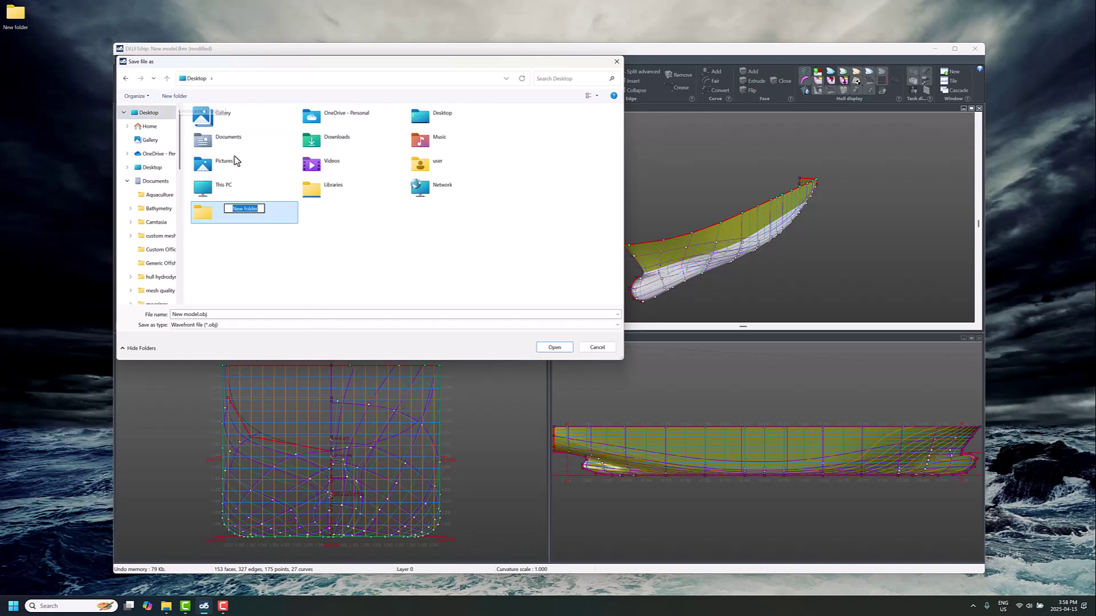
key(BackSpace)
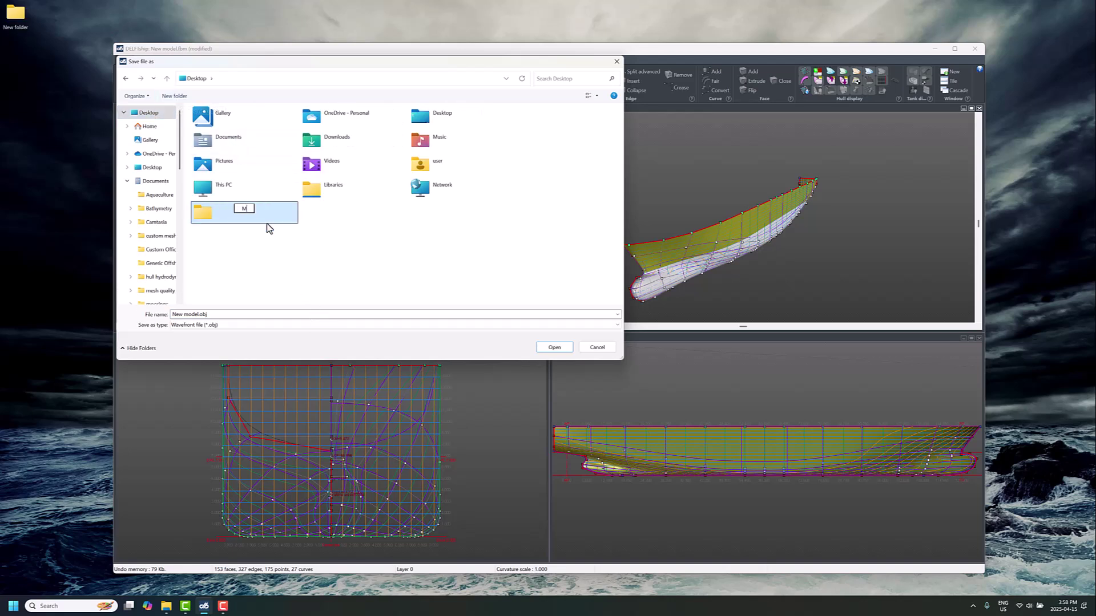
key(Caps_Lock)
text(multipurpose)
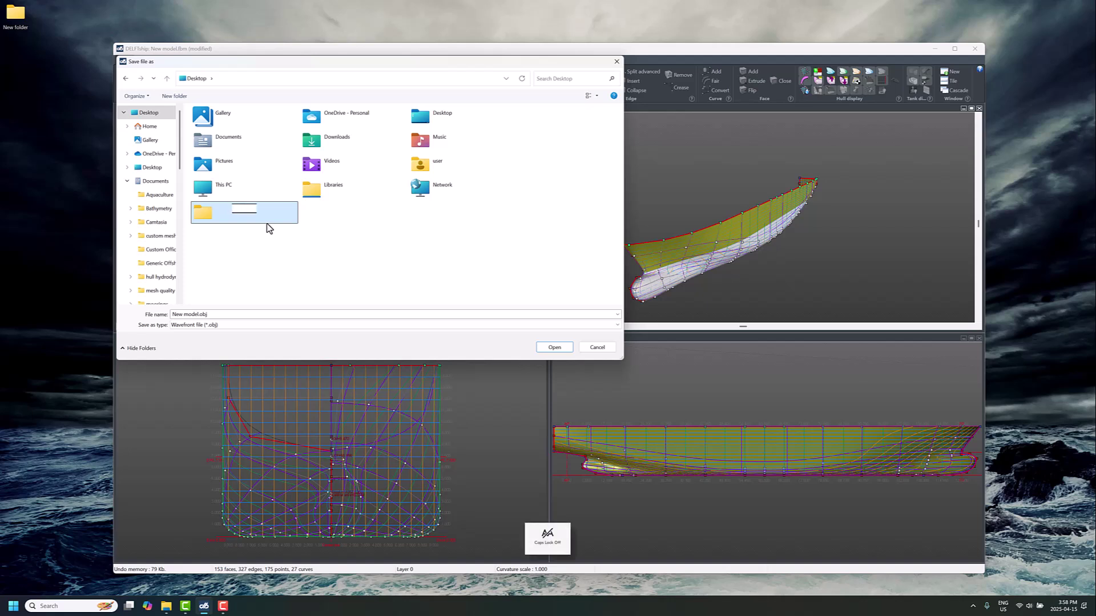
text( vessel)
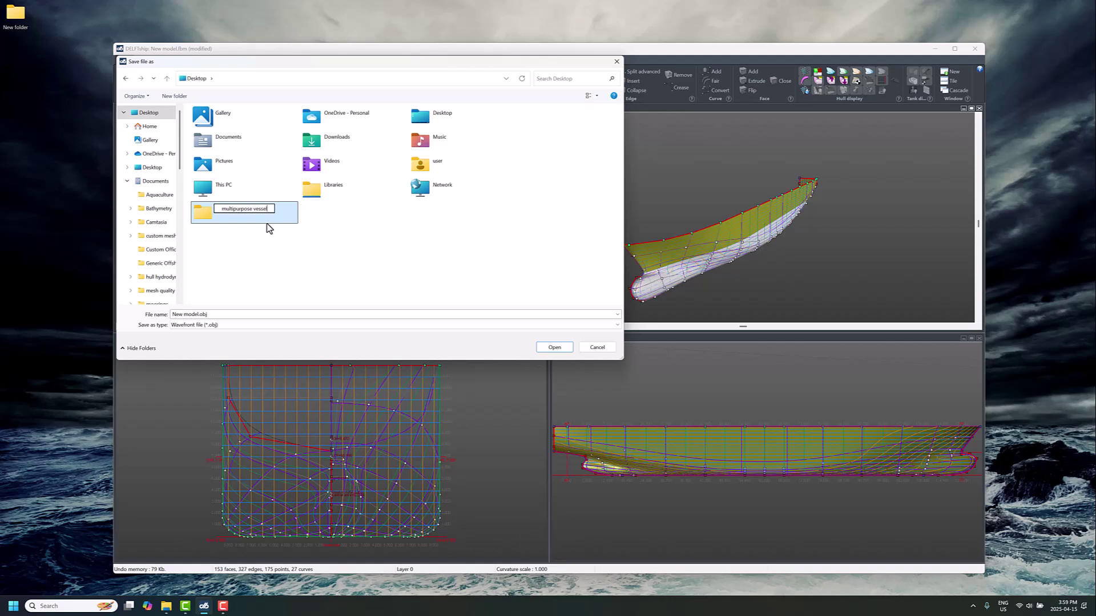
key(Return)
key(Return)
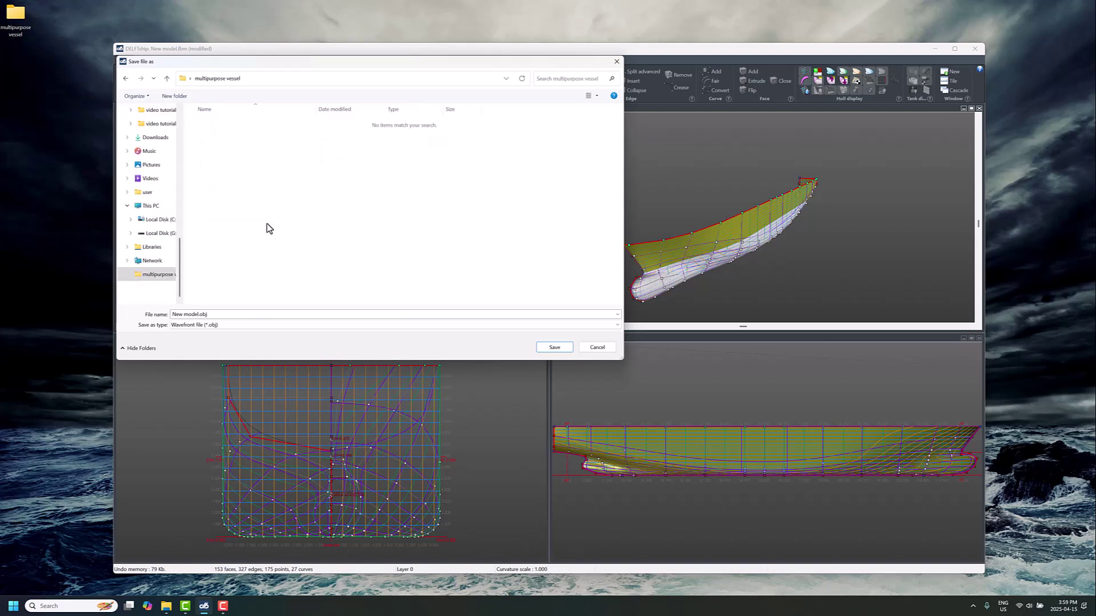
Step: Name the Wavefront export hull_121m and save it in the multipurpose vessel folder
click(198, 314)
click(198, 314)
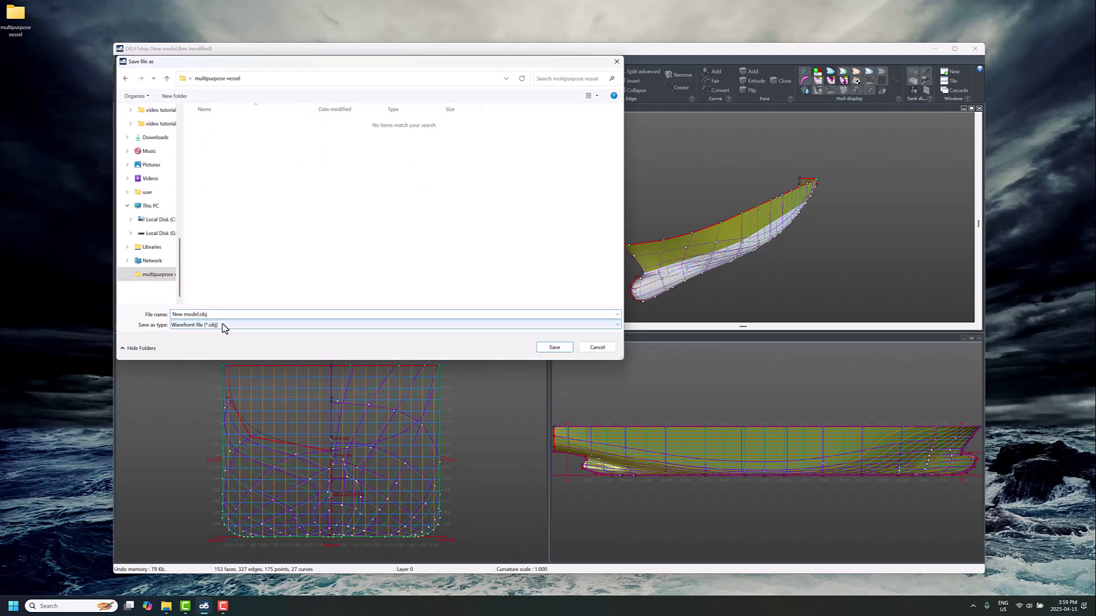
key(shift+Home)
text(hull_121m)
key(Return)
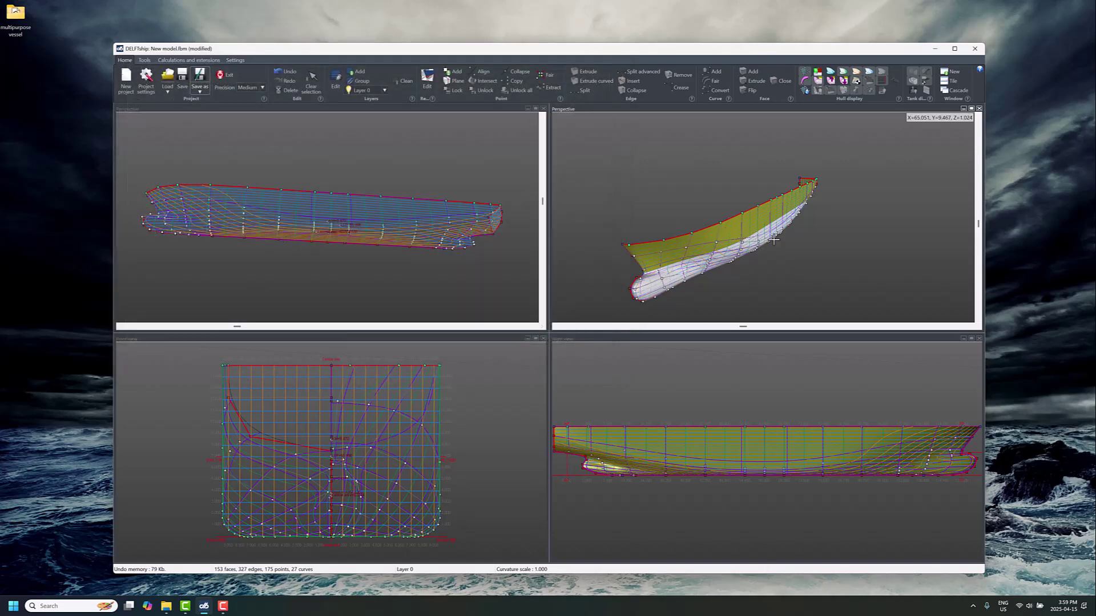
drag(774, 239, 731, 233)
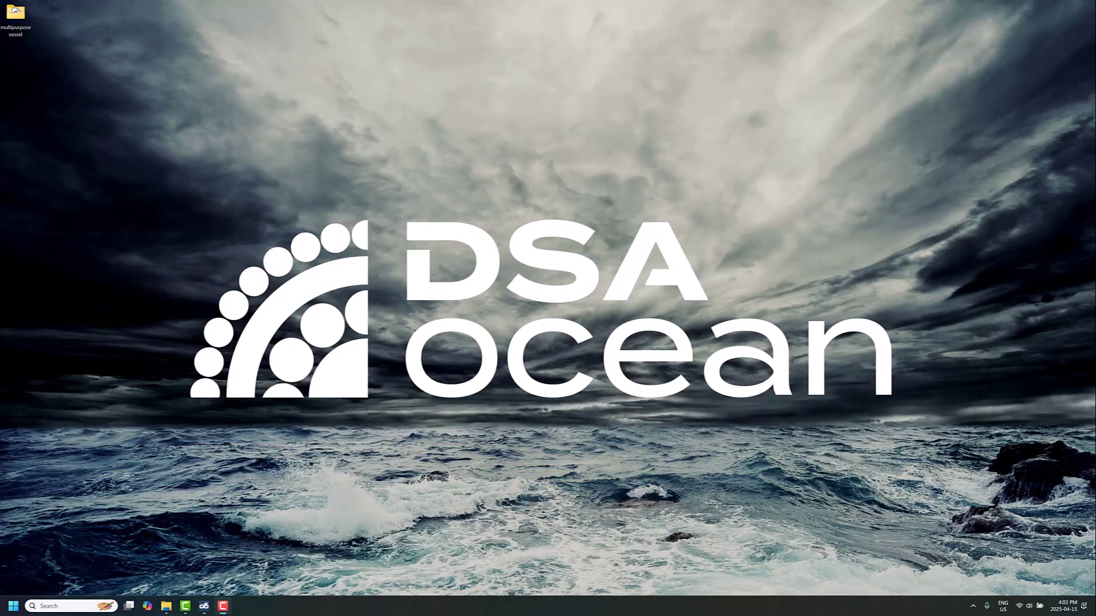
Step: Launch ShipMo3D (Version 4) from the ProteusDS programs and create a new project
click(13, 605)
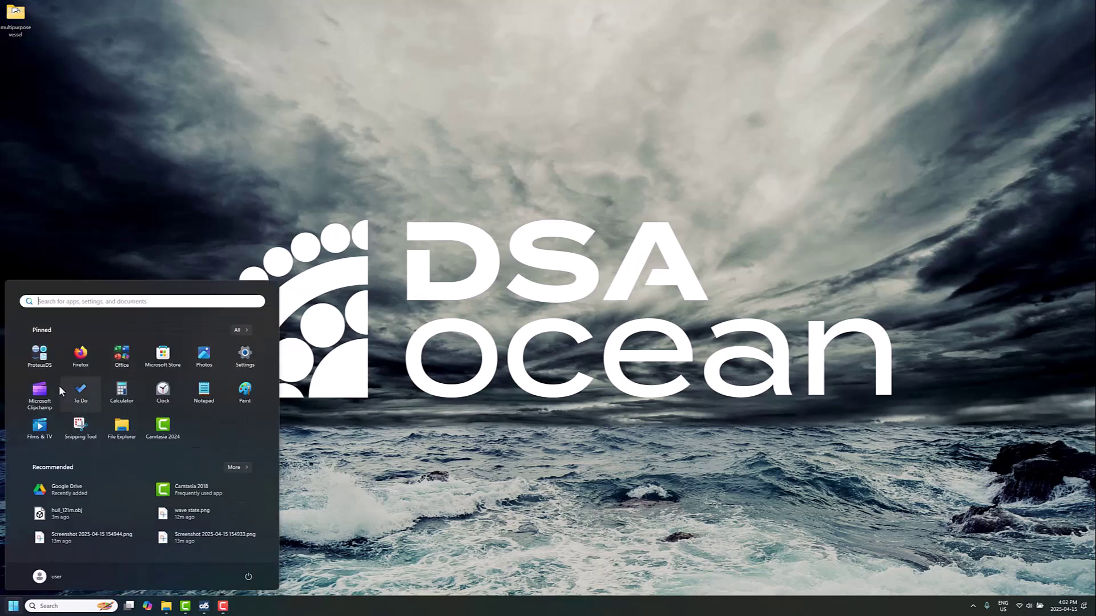
click(40, 352)
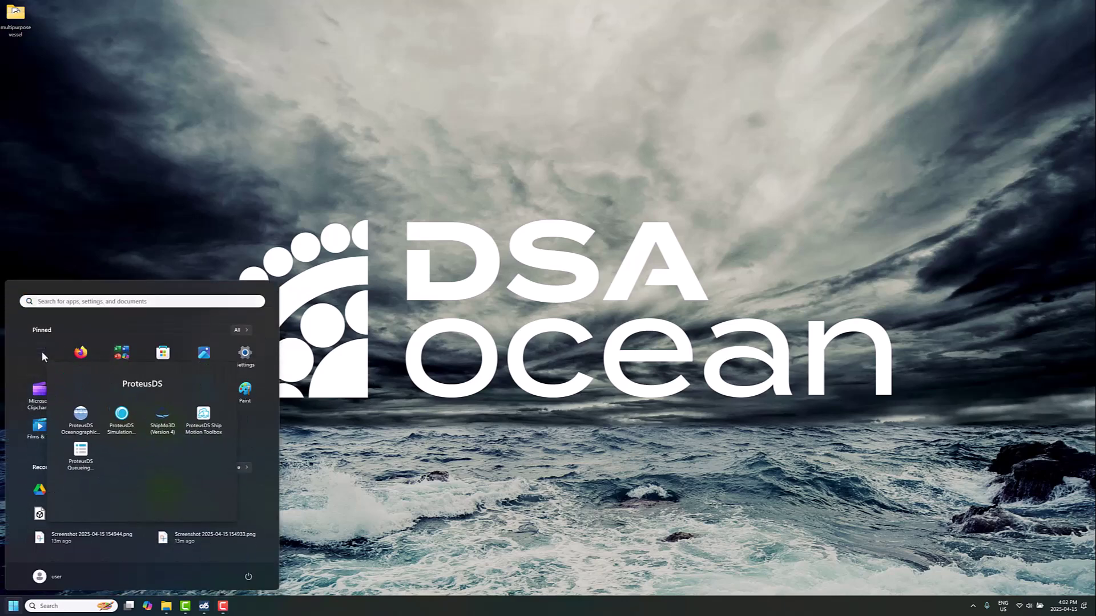
click(164, 418)
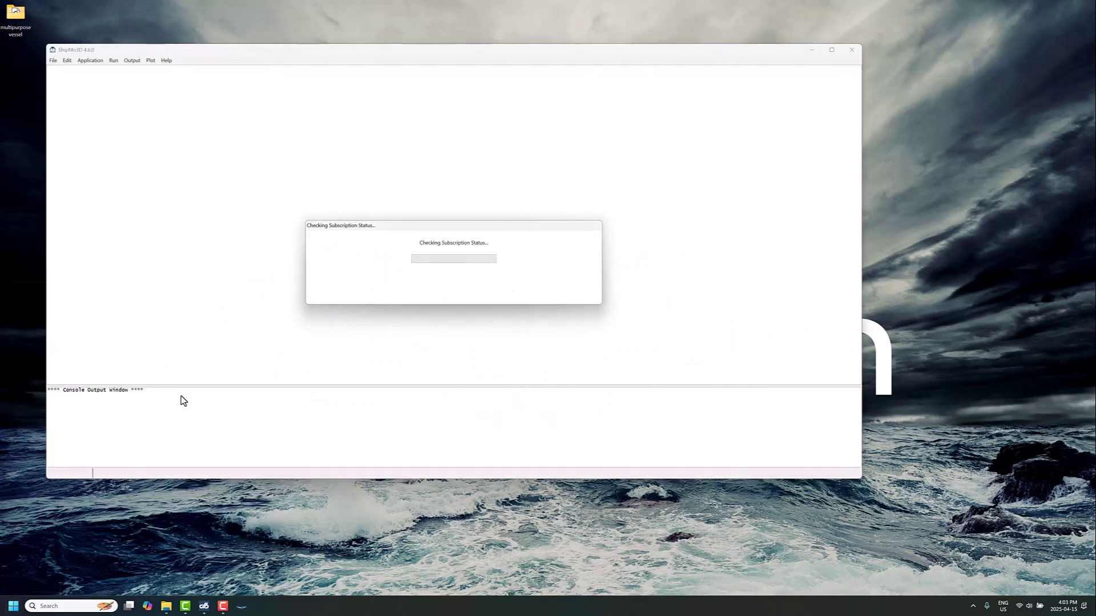
click(51, 61)
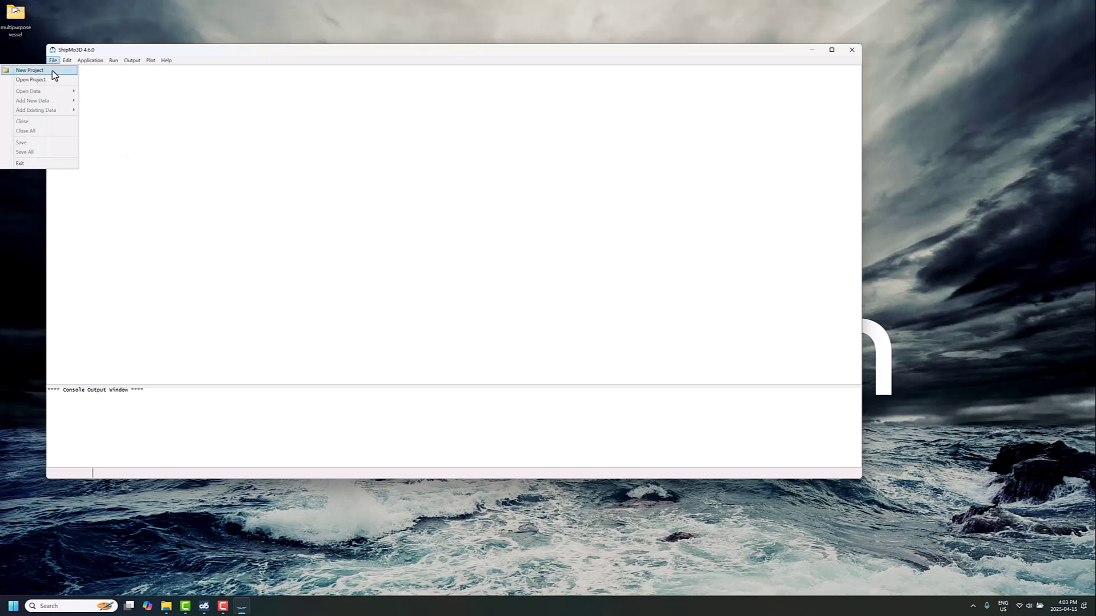
click(55, 71)
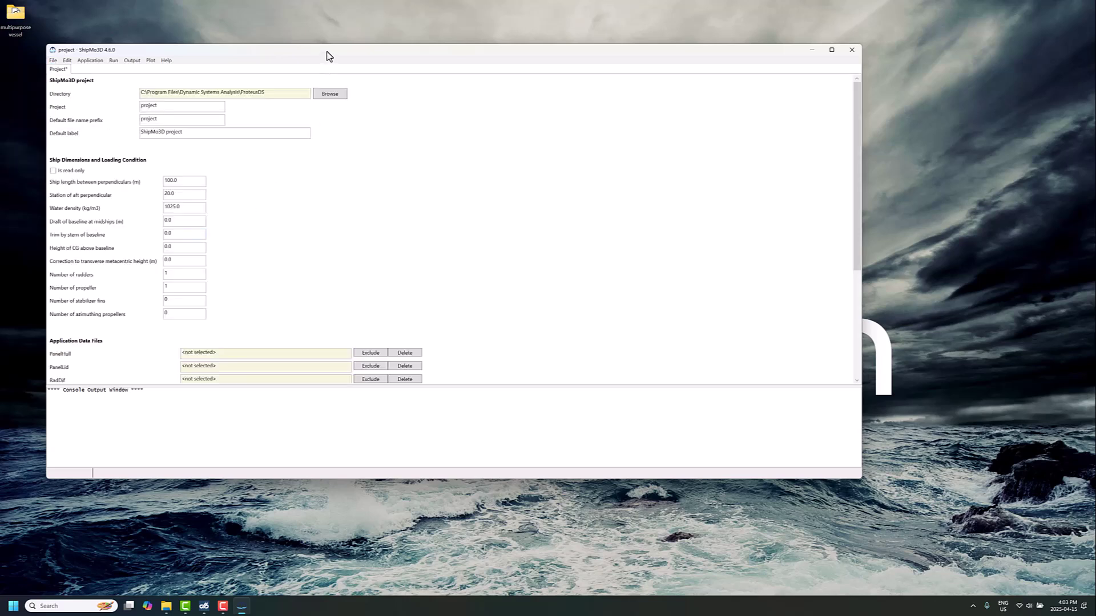
Step: Set the project directory to the multipurpose vessel folder on the desktop
drag(328, 52, 383, 143)
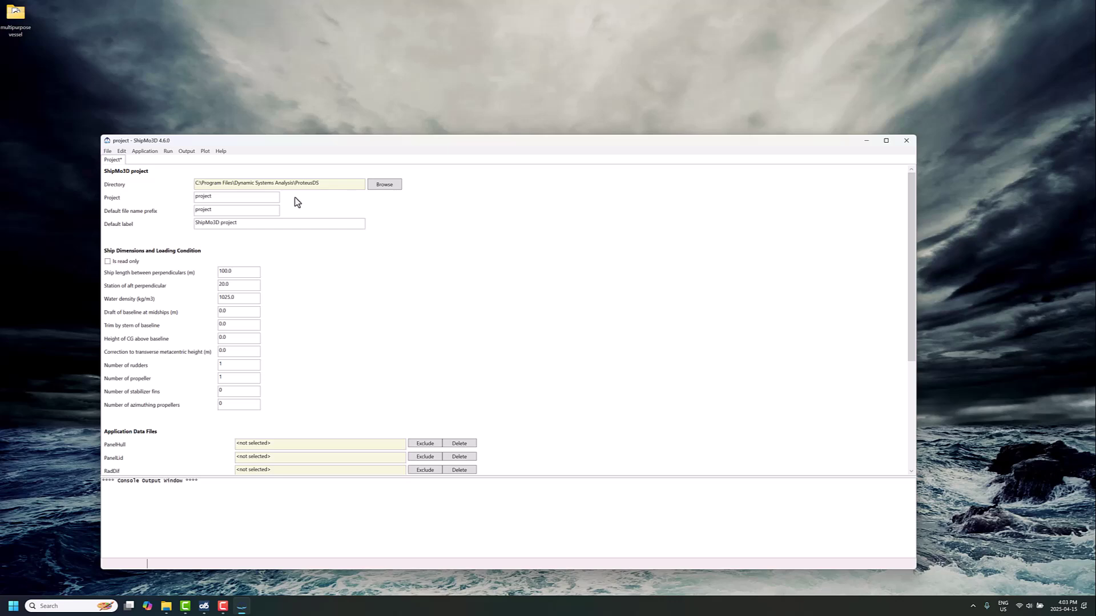
click(382, 184)
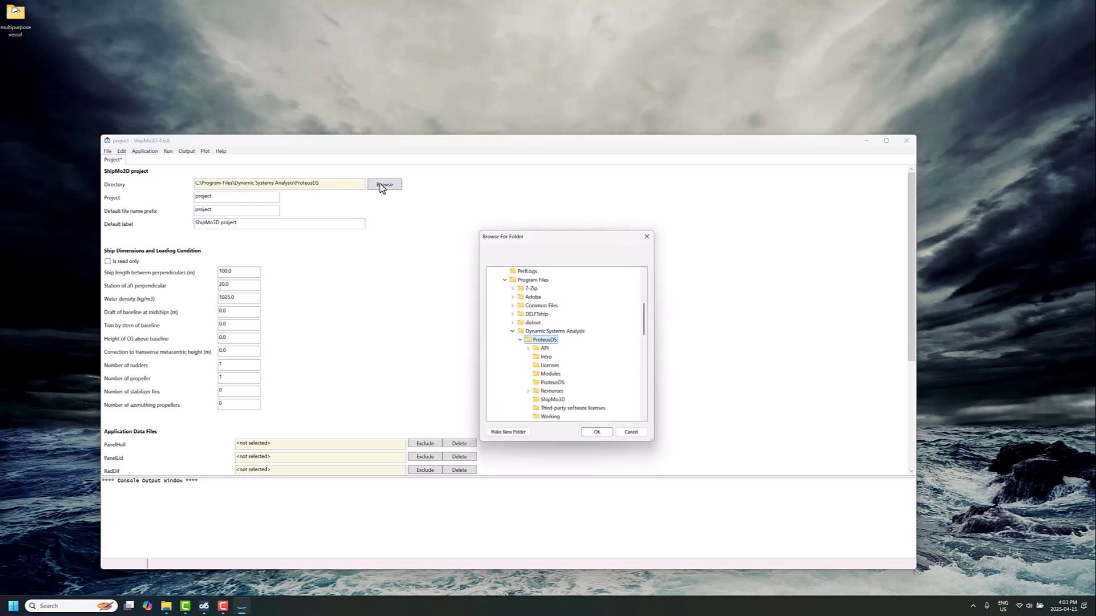
scroll(534, 320, up, 5)
scroll(505, 276, up, 5)
click(505, 272)
scroll(530, 362, down, 5)
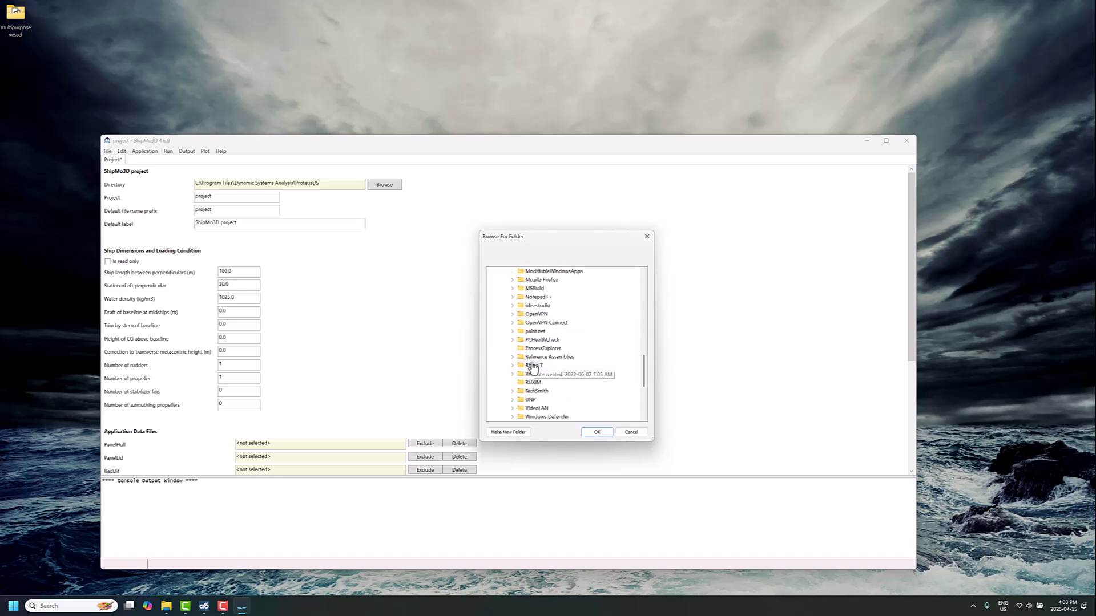
scroll(514, 377, up, 5)
click(489, 365)
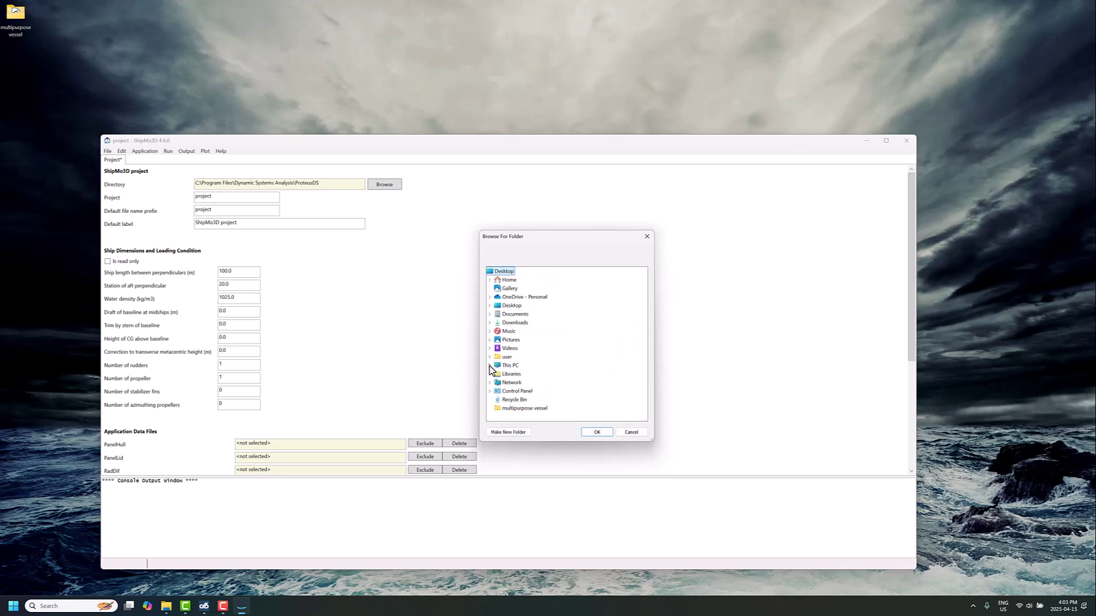
click(521, 409)
click(597, 432)
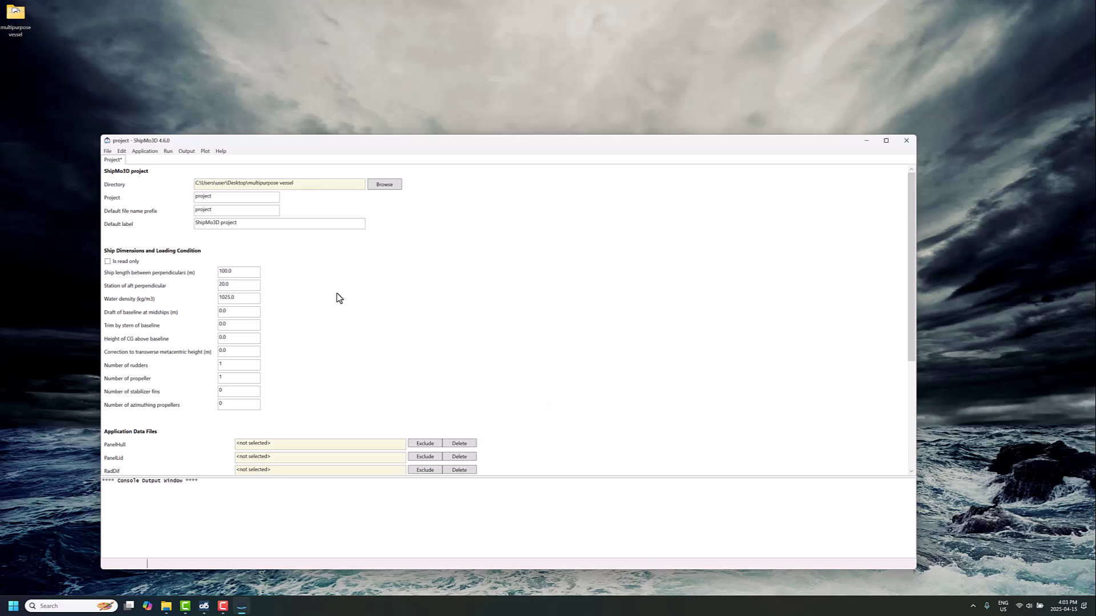
Step: Set the project's ship length between perpendiculars to 121 m
drag(234, 273, 204, 278)
text(121)
key(BackSpace)
text(1)
Step: Add a new PanelHull data set to the project and review its settings
click(106, 152)
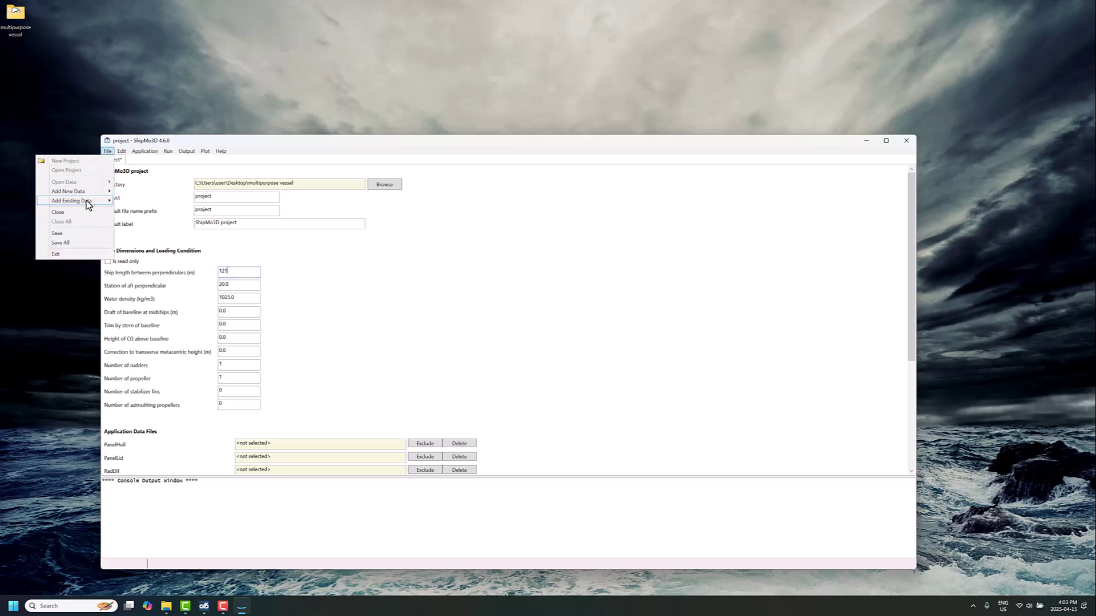
mouse_move(87, 201)
click(136, 193)
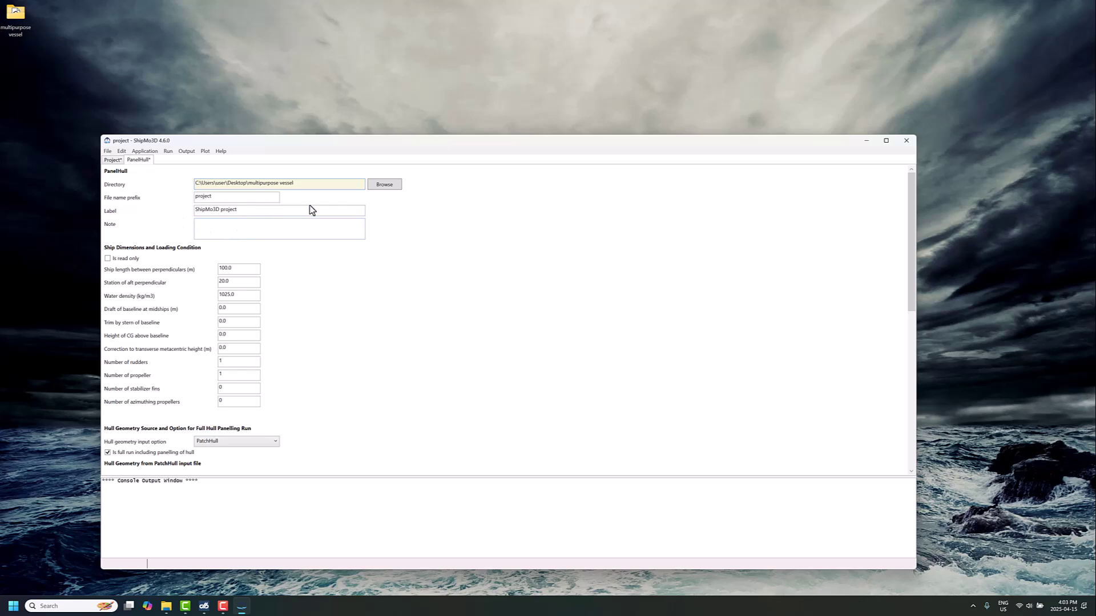
scroll(274, 377, down, 3)
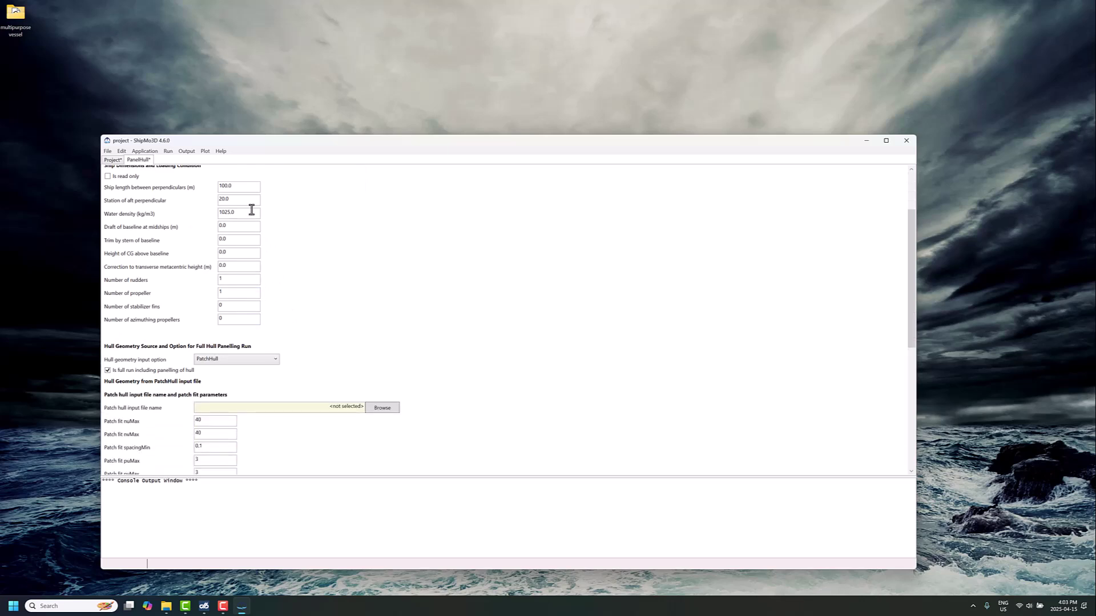
scroll(238, 189, up, 3)
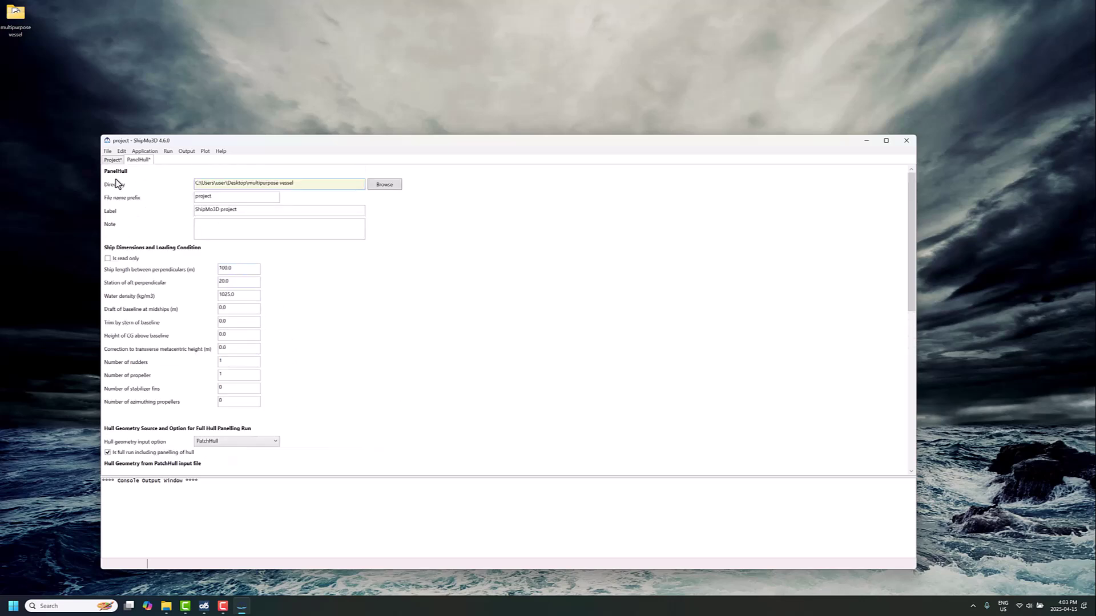
Step: Set the PanelHull ship length between perpendiculars to 121 m
click(117, 159)
click(144, 160)
drag(239, 268, 191, 271)
text(121)
Step: Switch the hull geometry input option to WavefrontOBJ and load hull_121m.obj from the multipurpose vessel folder on the desktop
scroll(231, 349, down, 2)
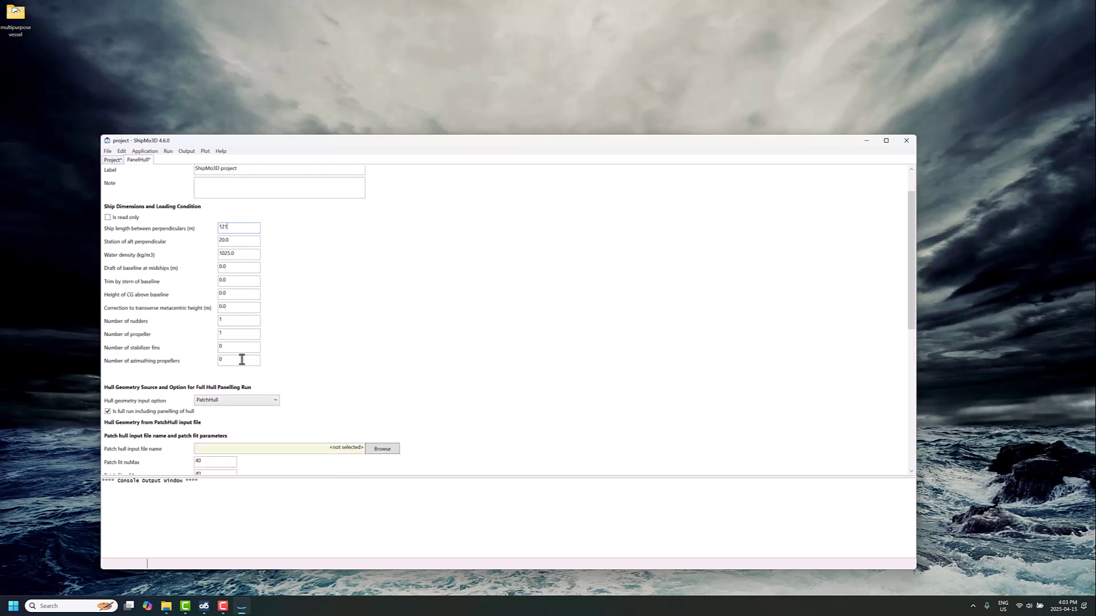
click(222, 402)
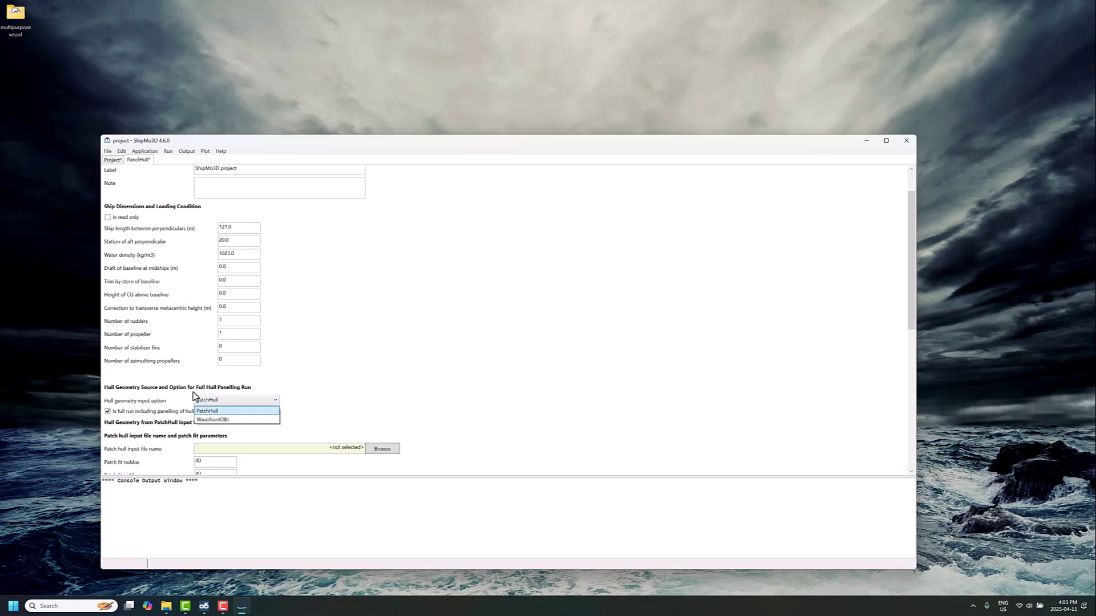
click(214, 419)
scroll(345, 368, down, 2)
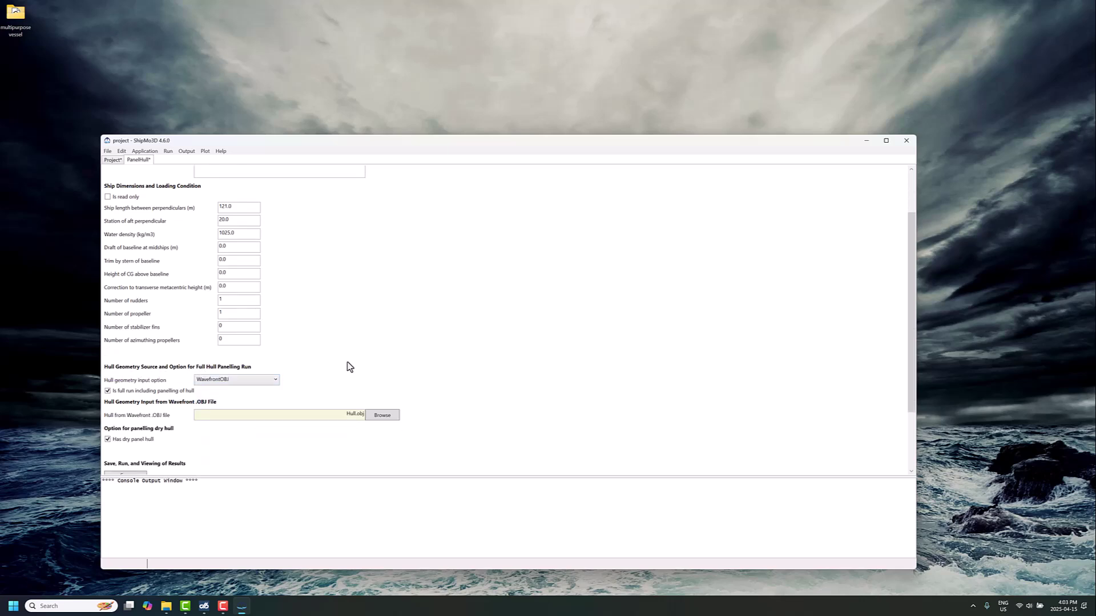
click(383, 395)
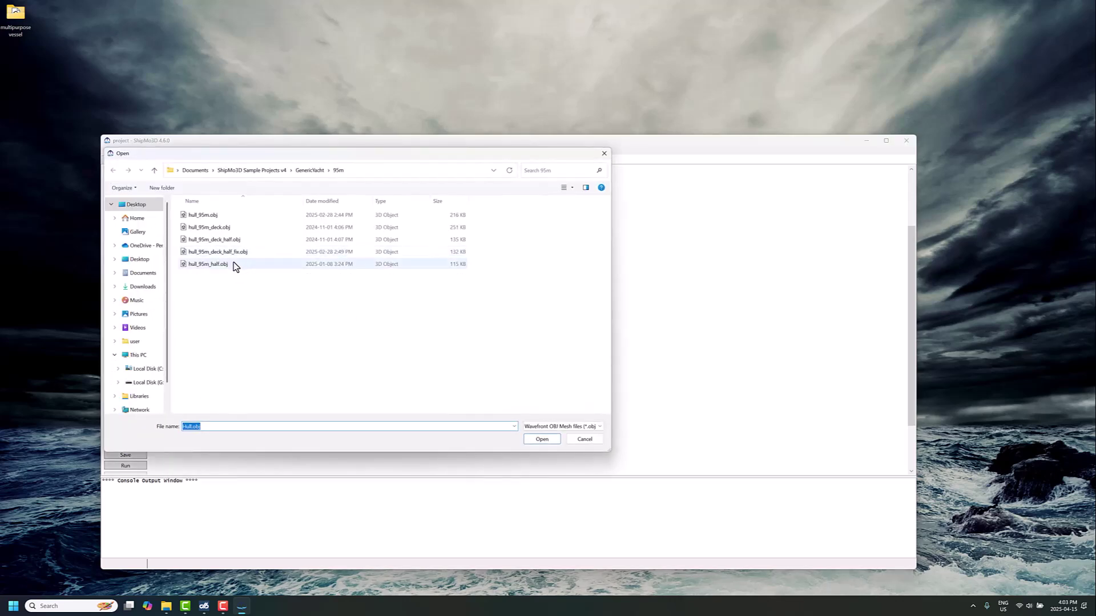
click(133, 205)
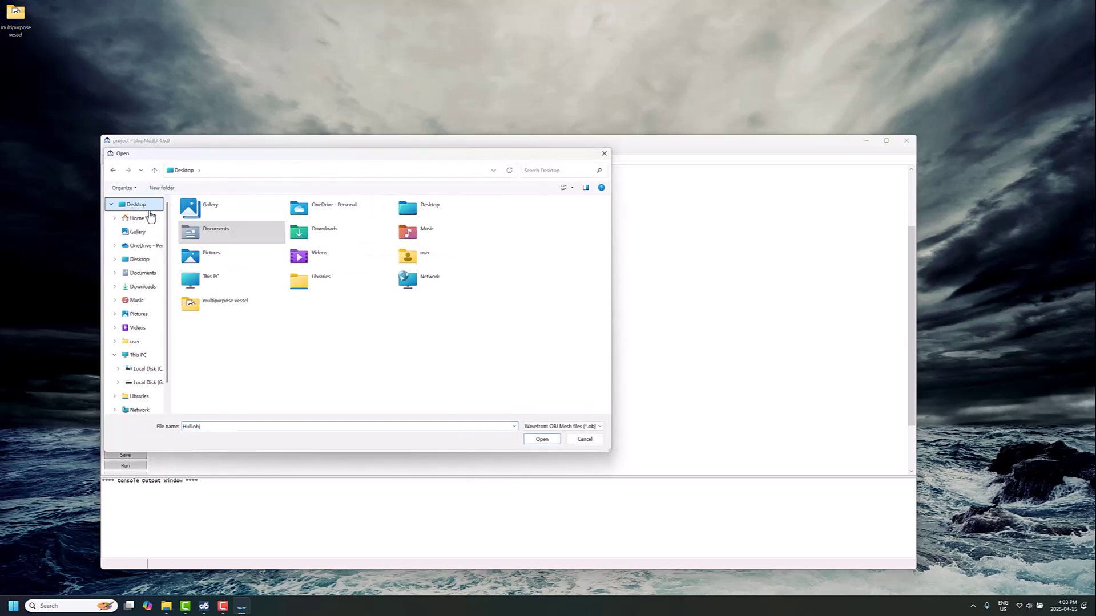
double_click(236, 304)
click(208, 216)
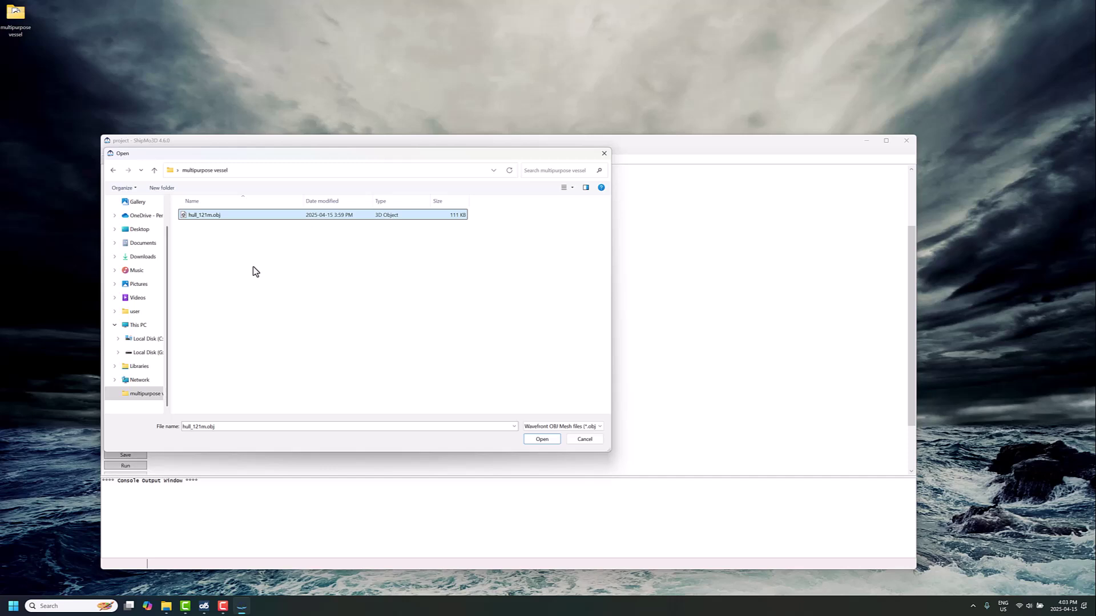
click(543, 441)
Step: Try to run PanelHull on the selected OBJ hull geometry
scroll(421, 394, down, 1)
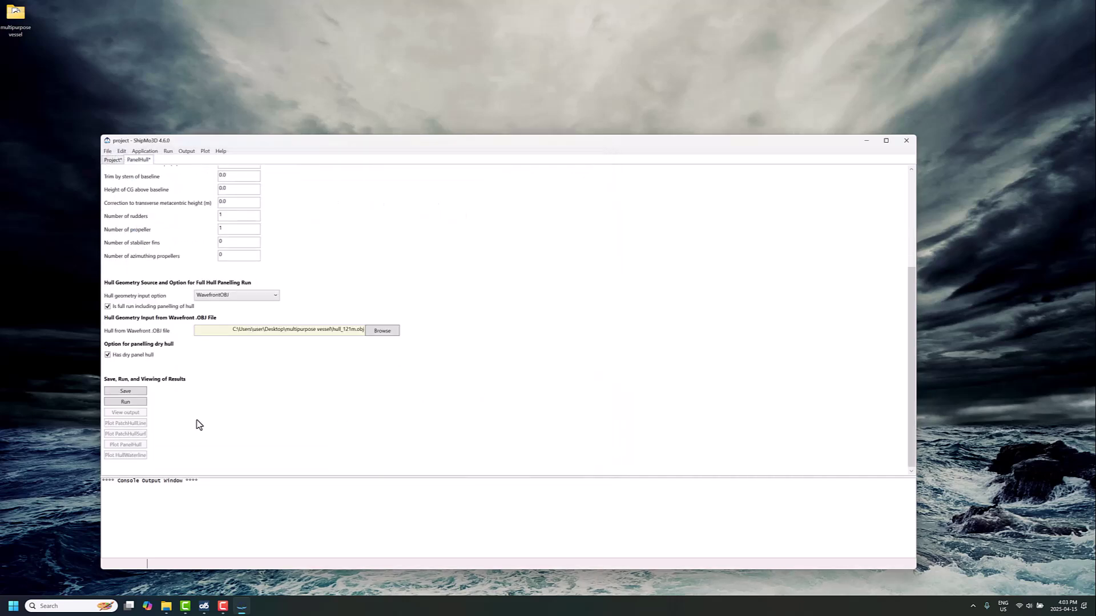
click(136, 403)
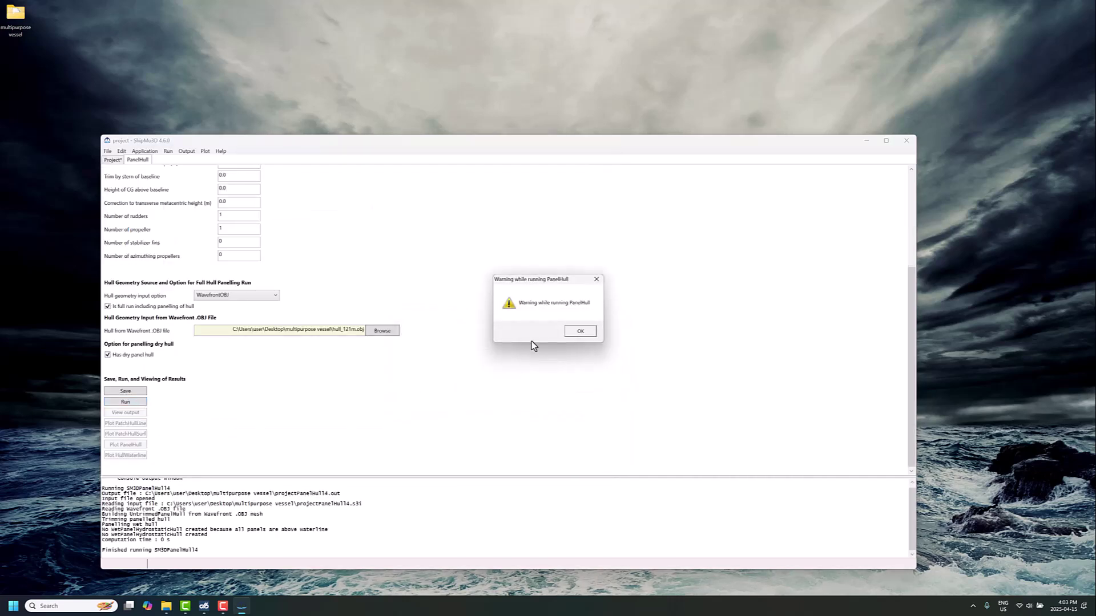
click(580, 331)
Step: Set the draft of baseline at midships to 7 m and run PanelHull again
scroll(194, 252, up, 1)
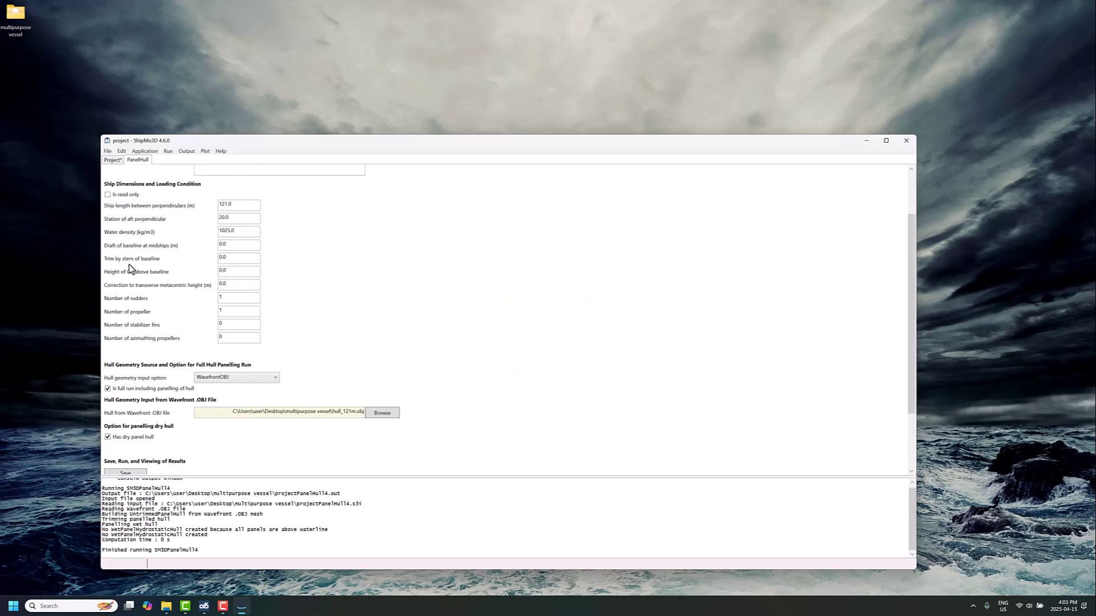
double_click(222, 244)
text(7)
scroll(255, 303, down, 1)
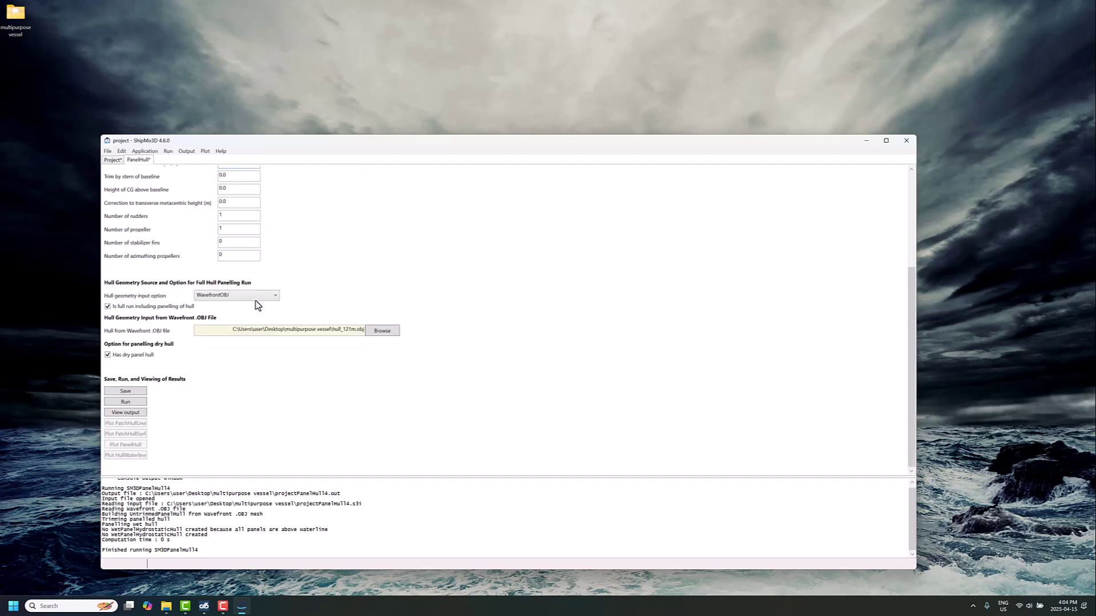
click(126, 402)
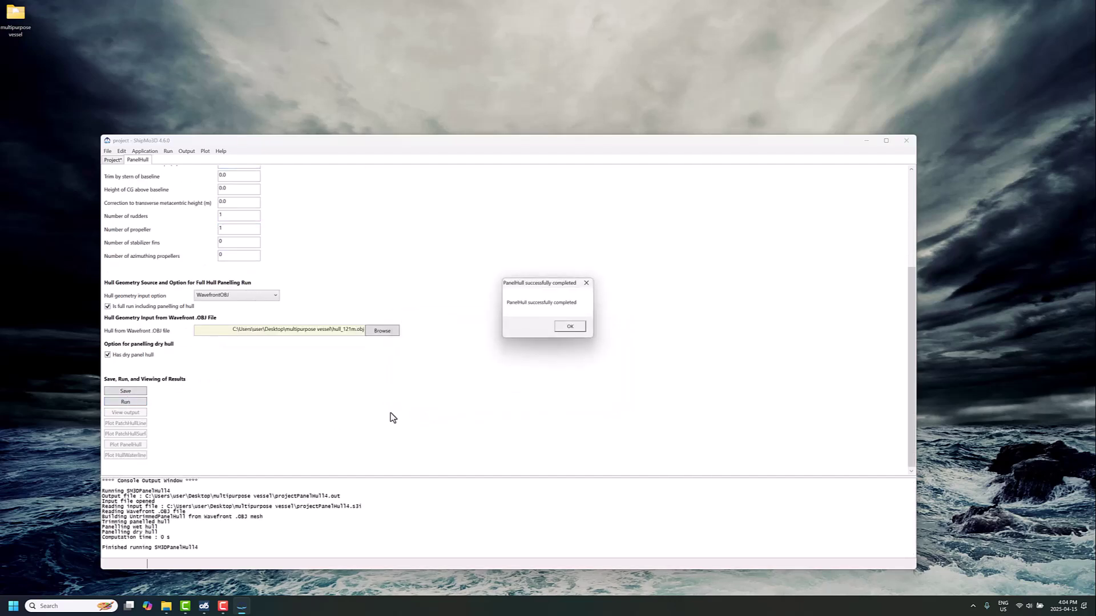
click(572, 328)
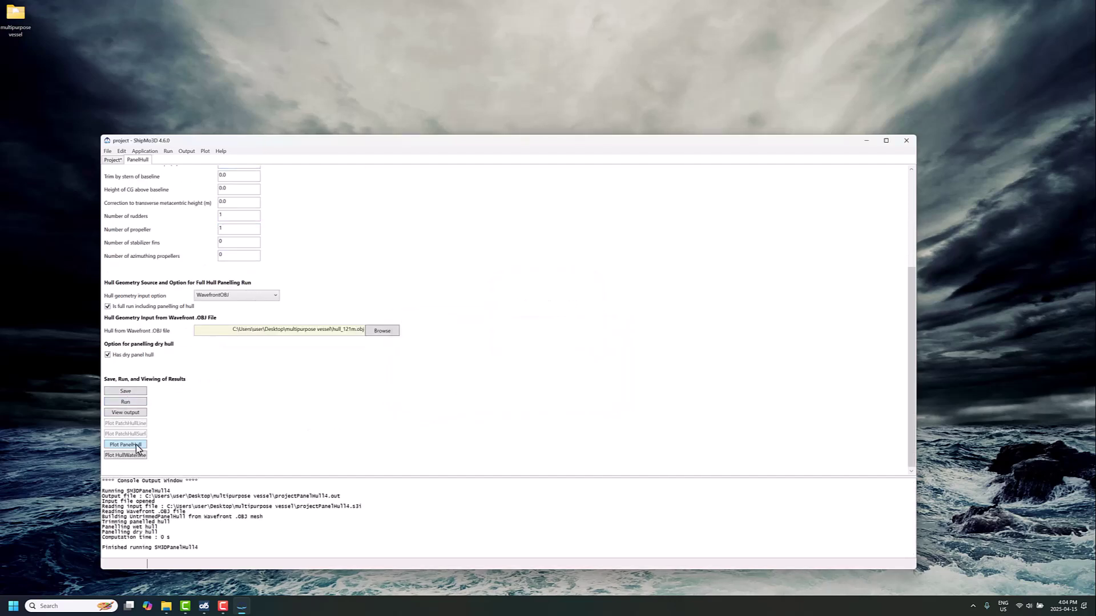
Step: Plot the panelled hull with a vertical camera position of -5 degrees and the ShipParts colour table
click(125, 445)
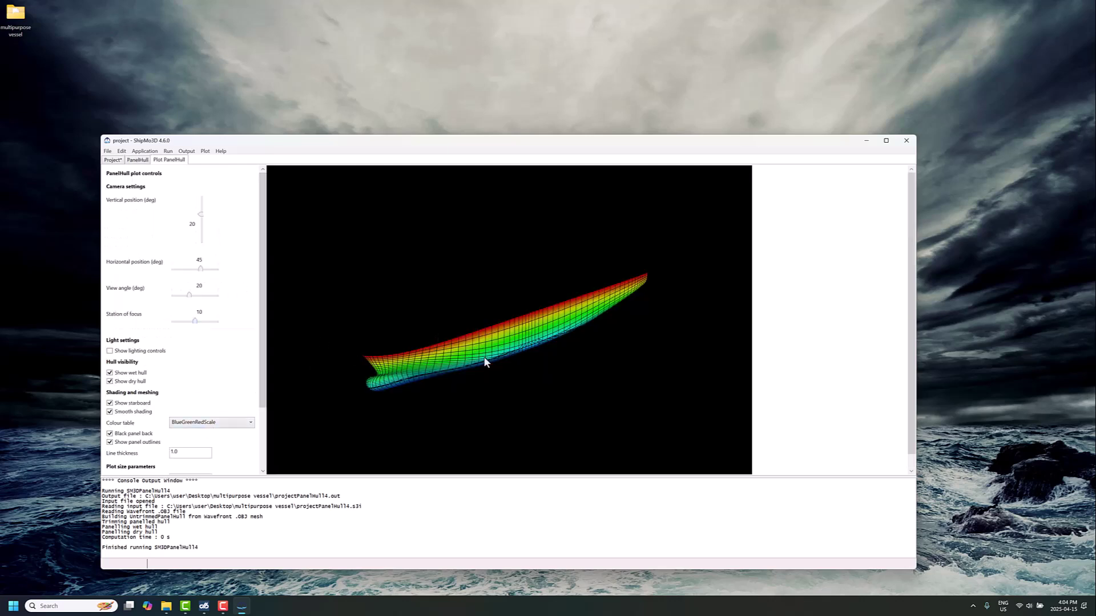
drag(207, 216, 206, 222)
click(199, 423)
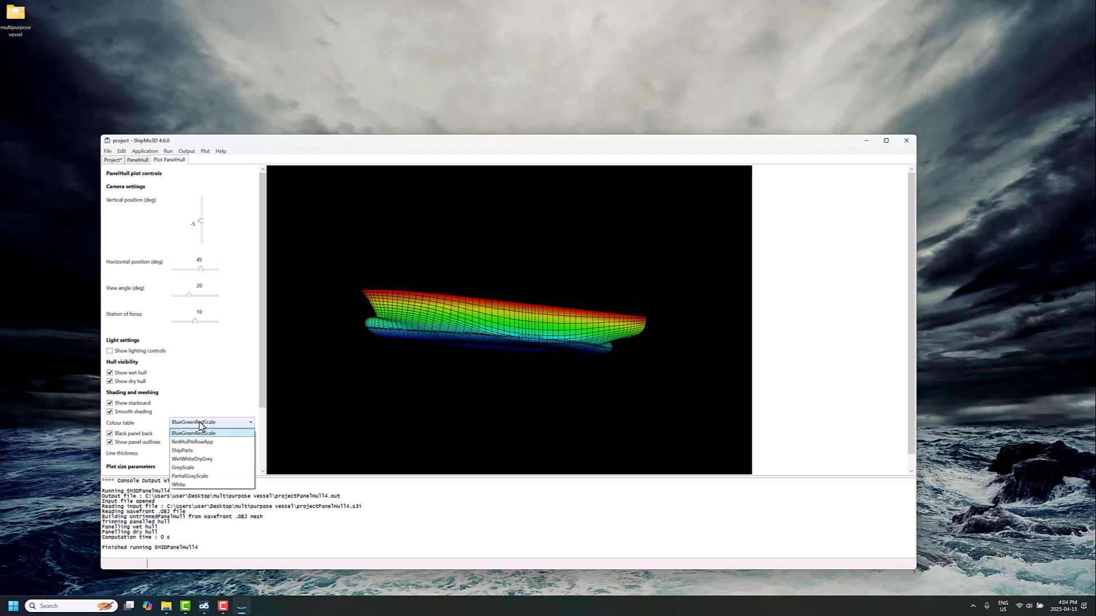
click(194, 450)
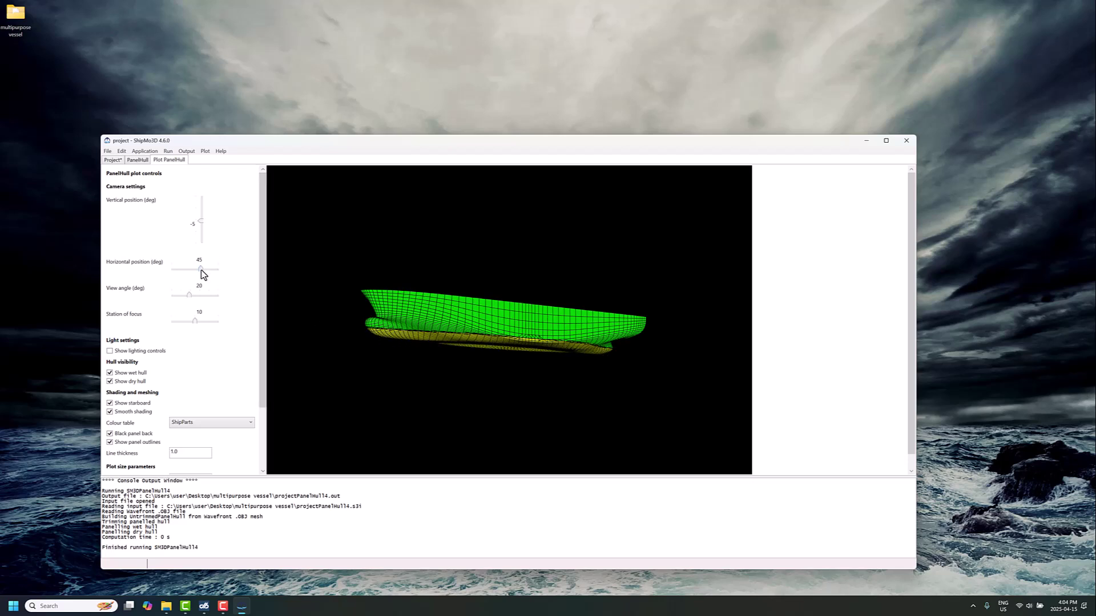
Step: Inspect the hull plot from a horizontal position of 14 degrees, a vertical position of 5 degrees and a view angle of 7 degrees
mouse_move(201, 270)
mouse_down()
mouse_move(219, 267)
mouse_move(199, 263)
mouse_up()
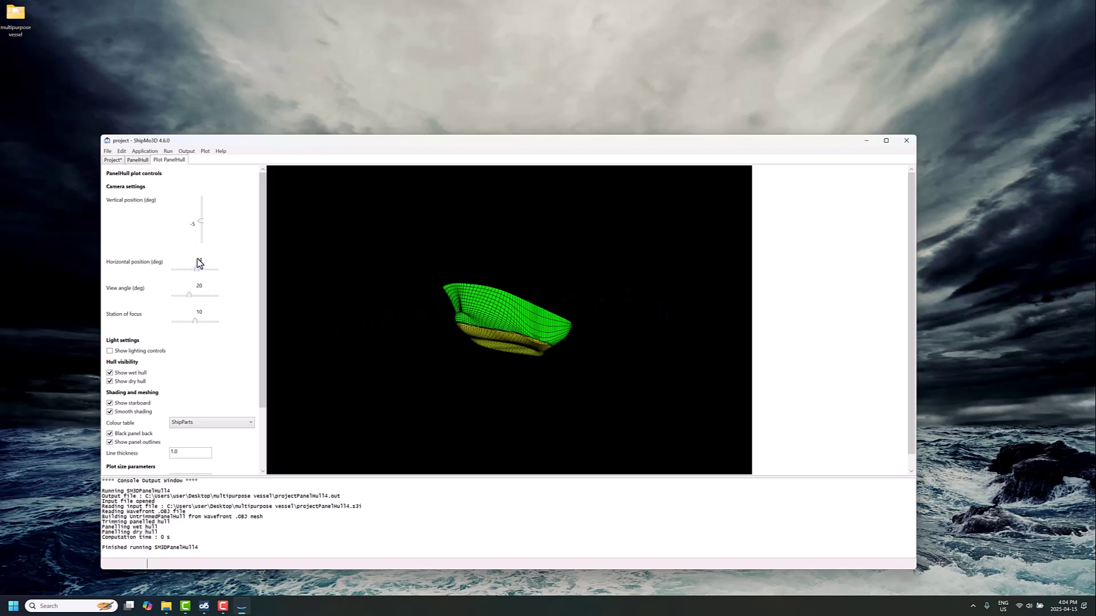
drag(201, 221, 200, 220)
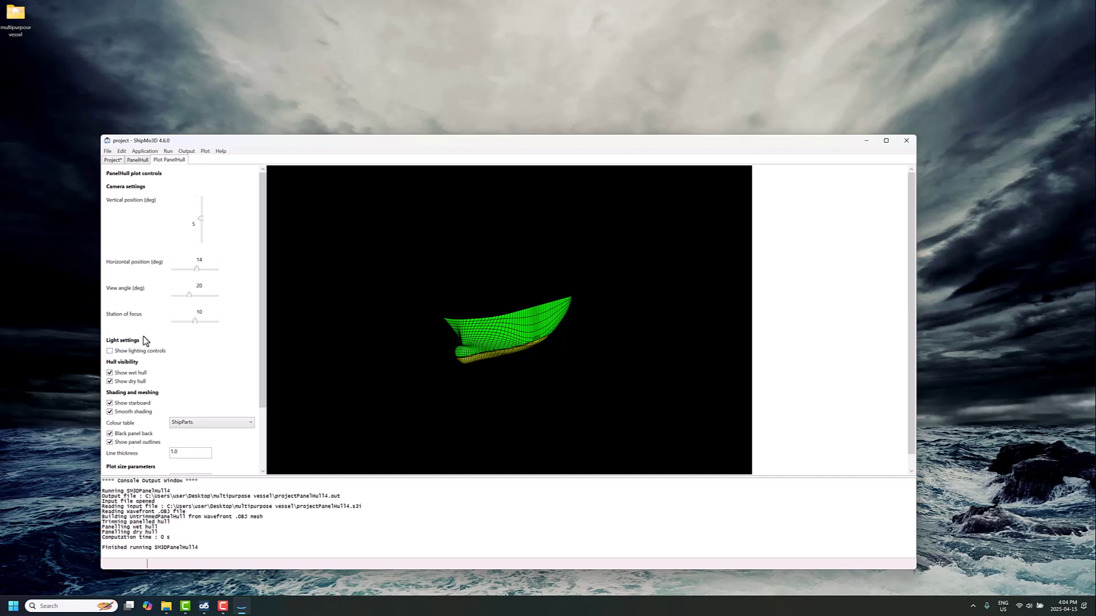
drag(189, 296, 178, 298)
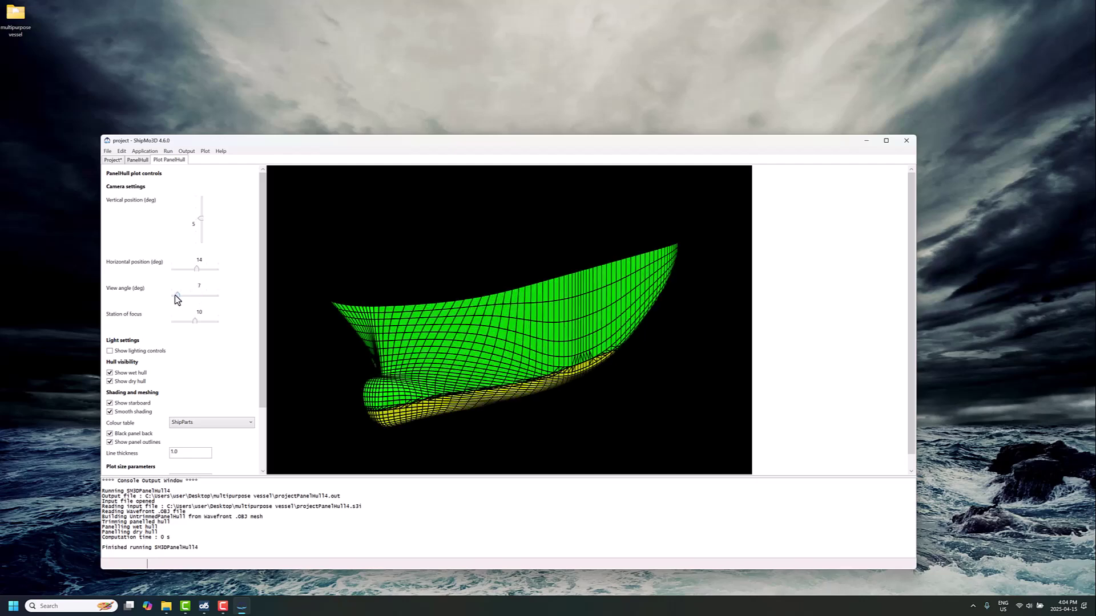